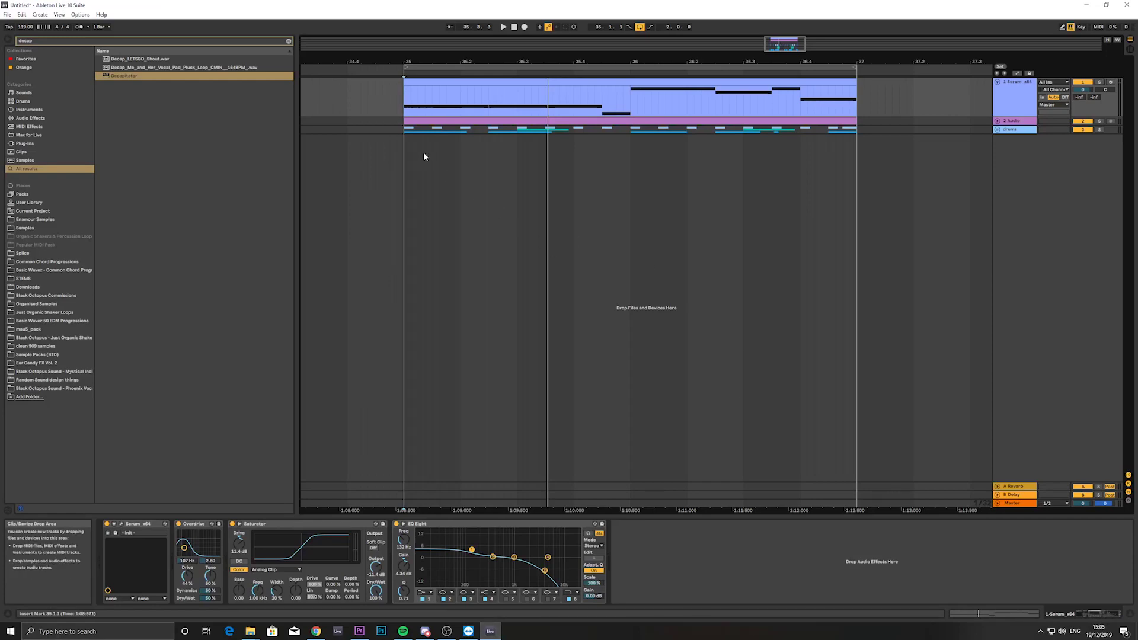
Step: Restart playback, solo the Serum track to hear it alone, then stop playback
key(space)
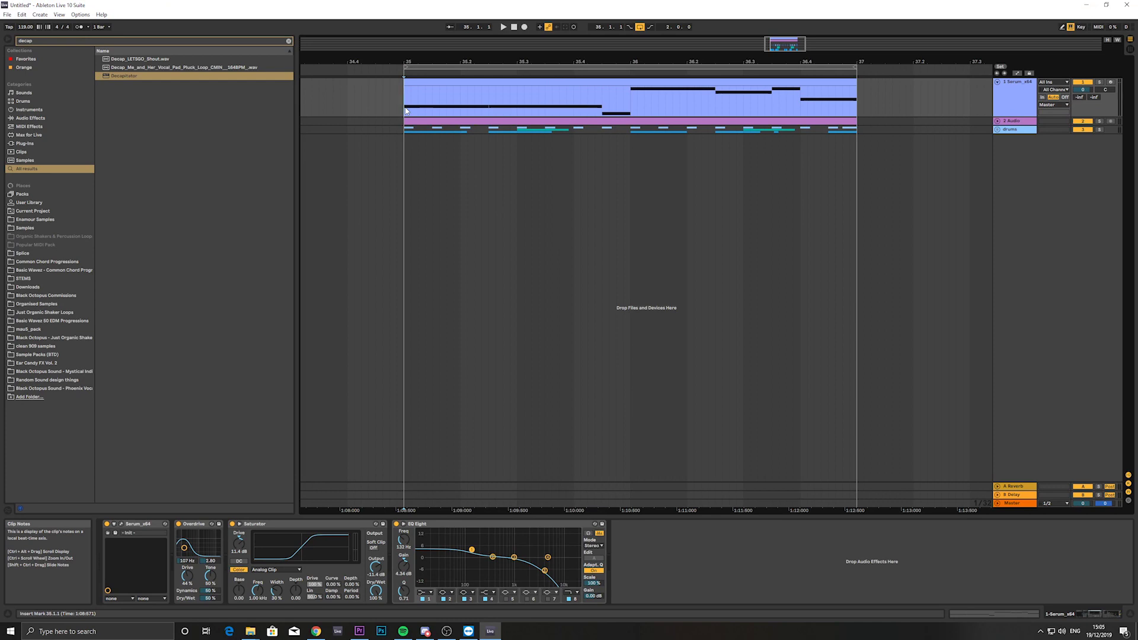
key(space)
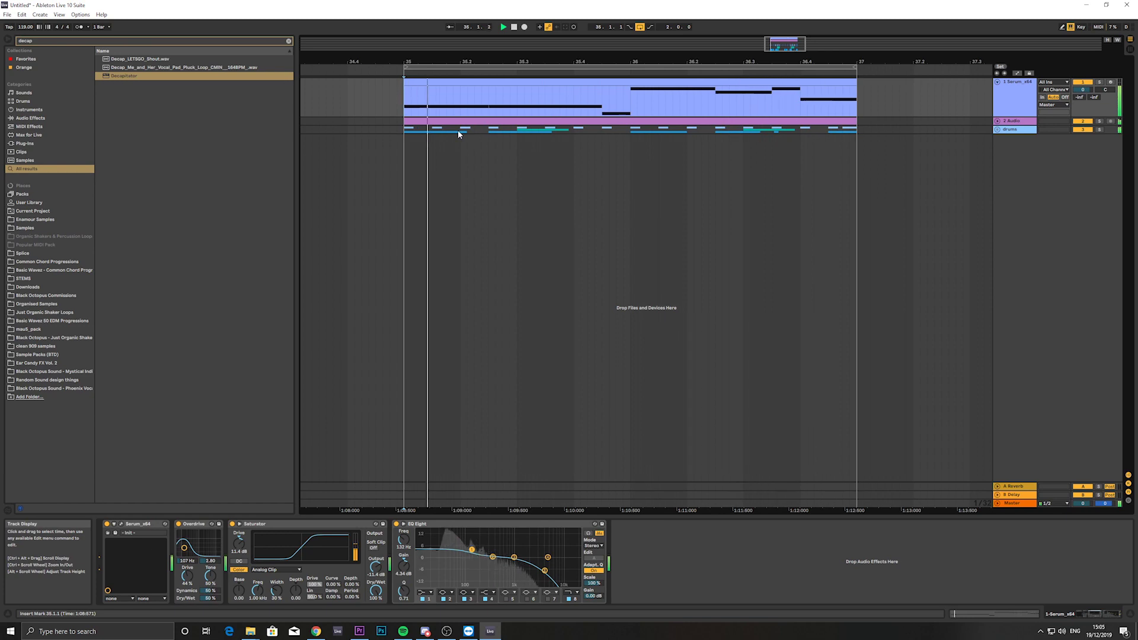
click(1101, 83)
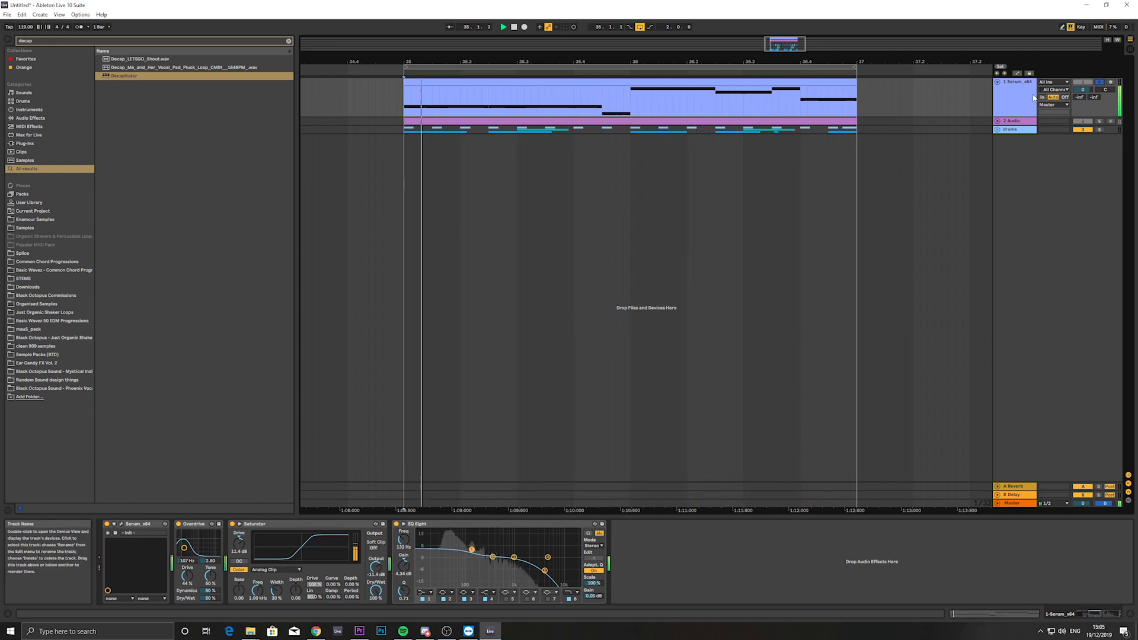
key(space)
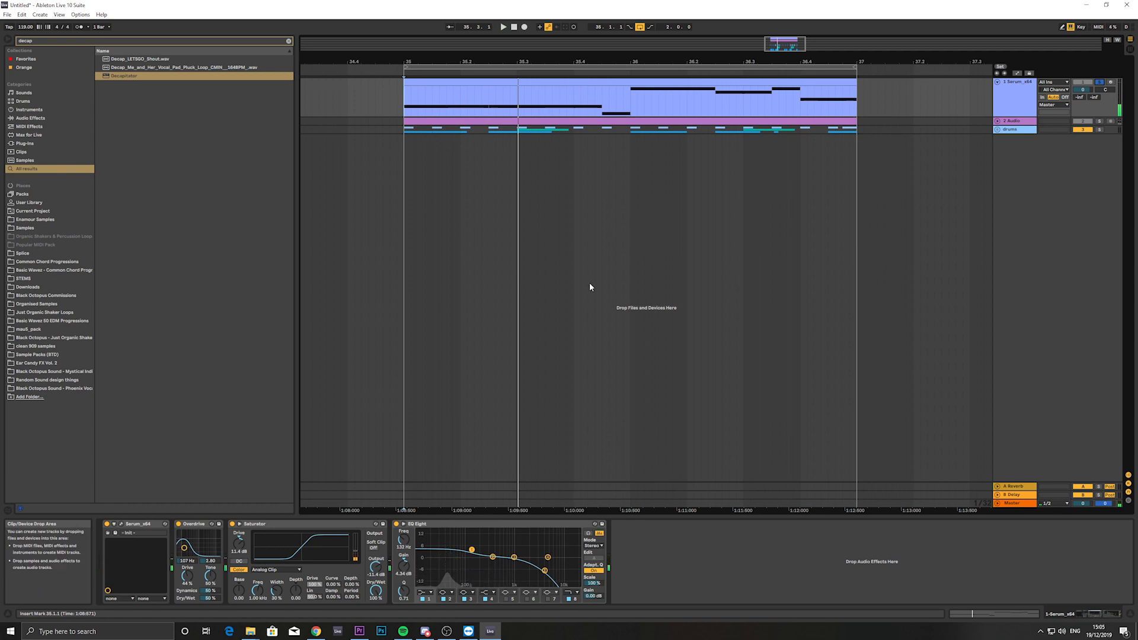
Step: Duplicate the Serum track and delete Overdrive, Saturator and EQ Eight from the copy
click(1010, 111)
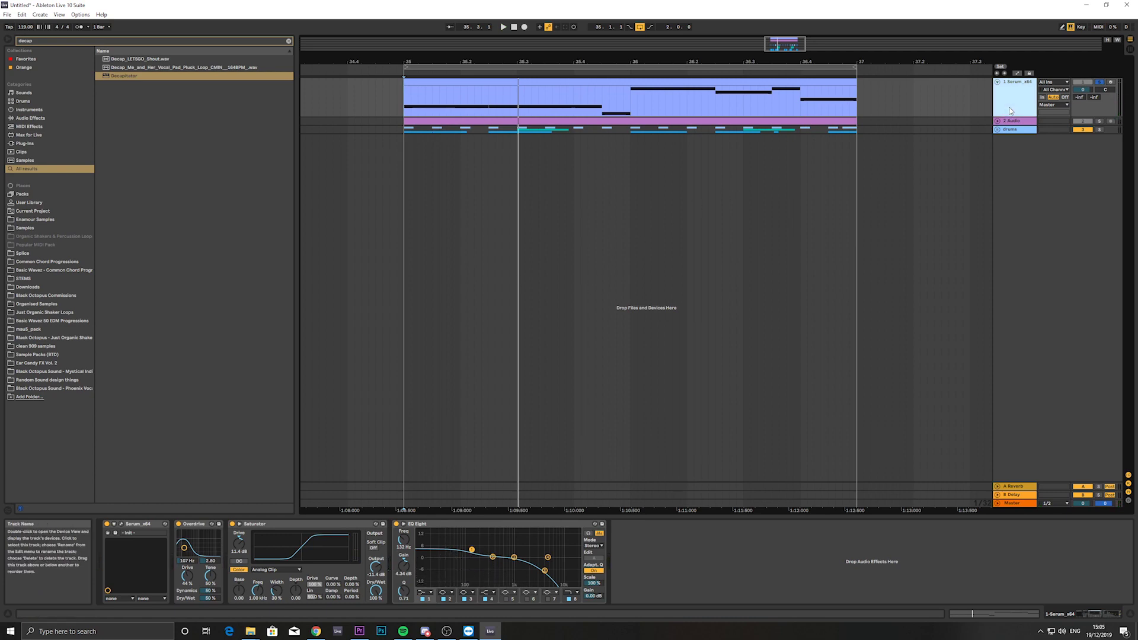
key(ctrl+d)
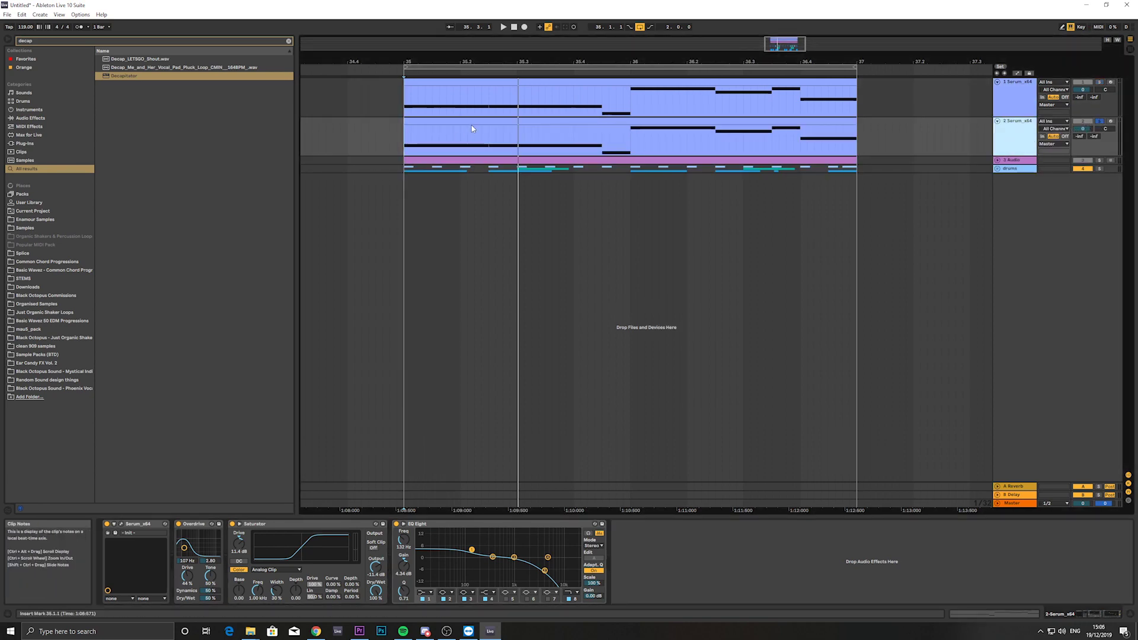
click(205, 524)
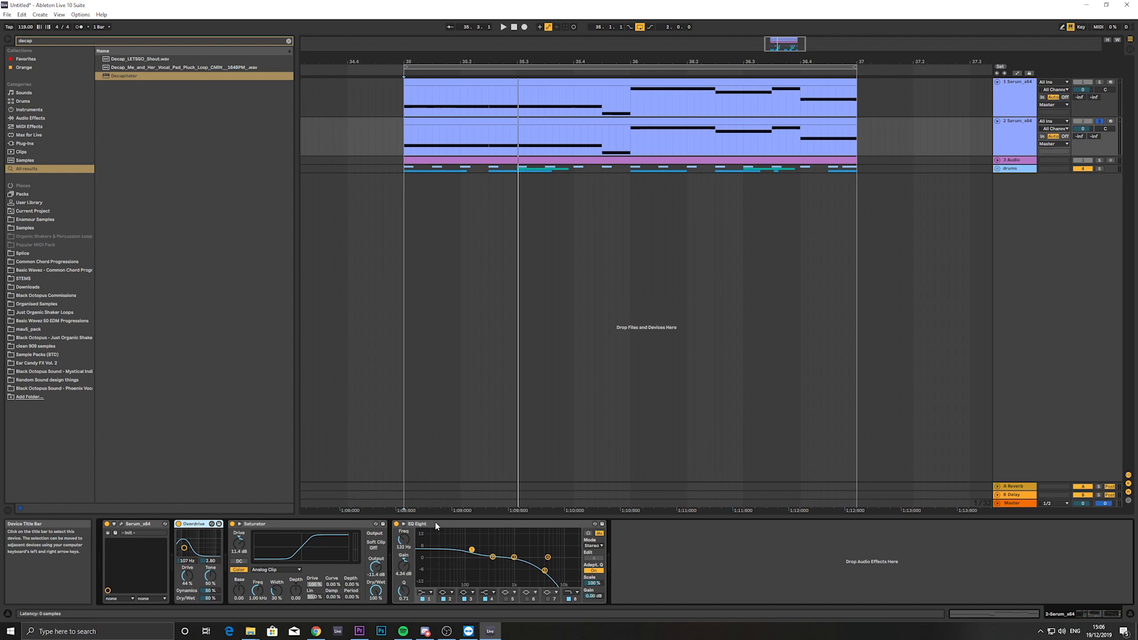
shift+click(438, 524)
key(Delete)
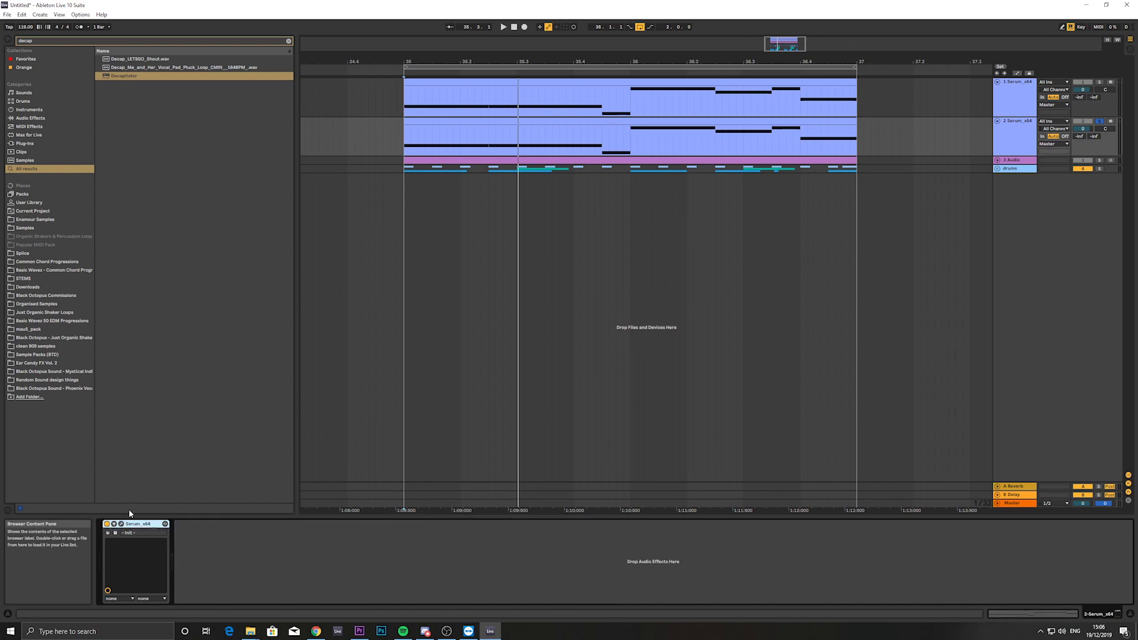
Step: Reset the copy's Serum with Init Patch, audition it, and move the window lower
click(121, 524)
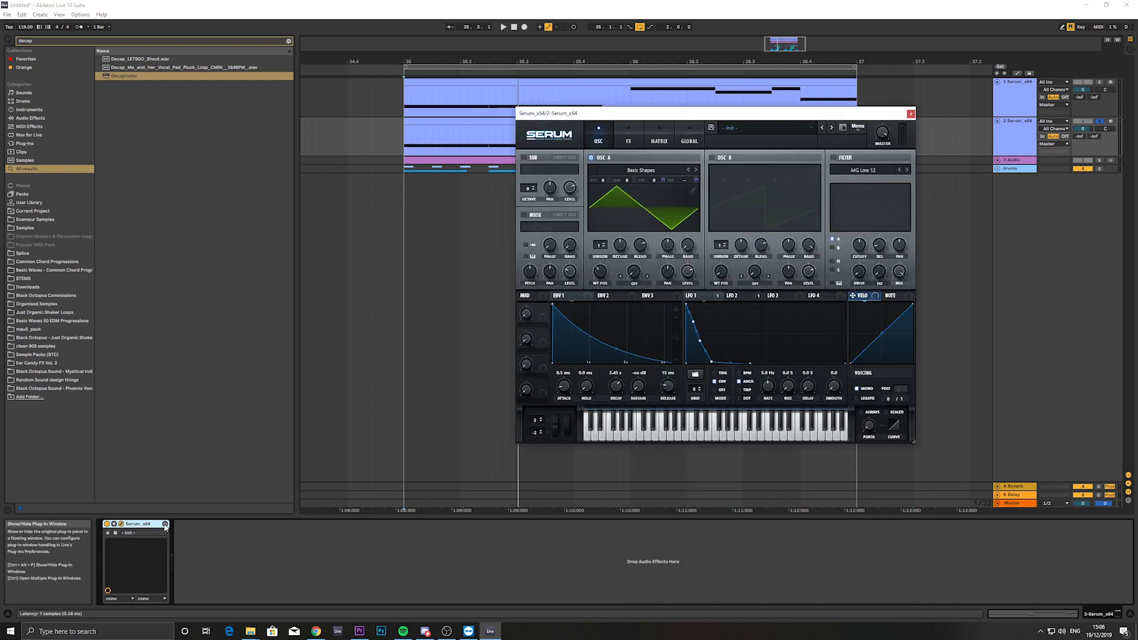
click(855, 132)
click(880, 176)
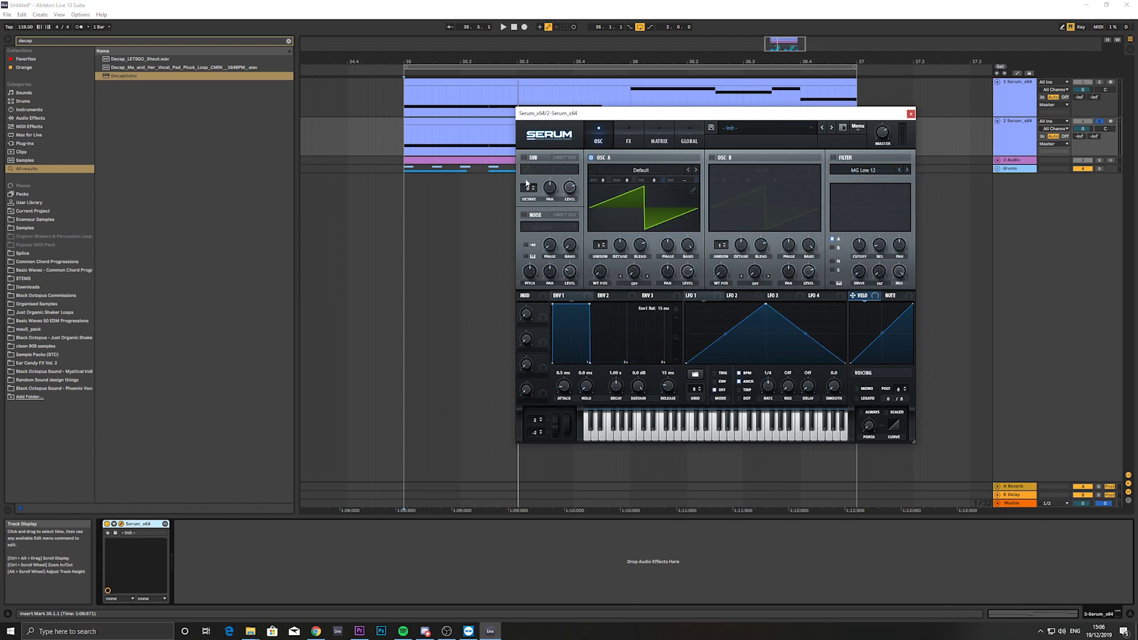
key(space)
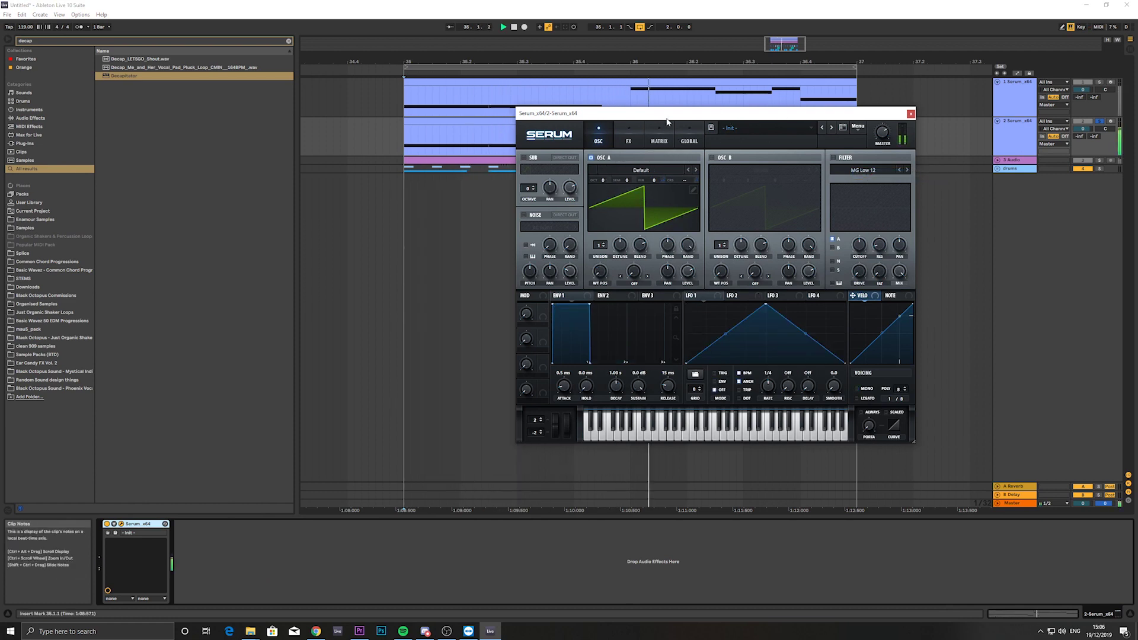
drag(622, 113, 627, 174)
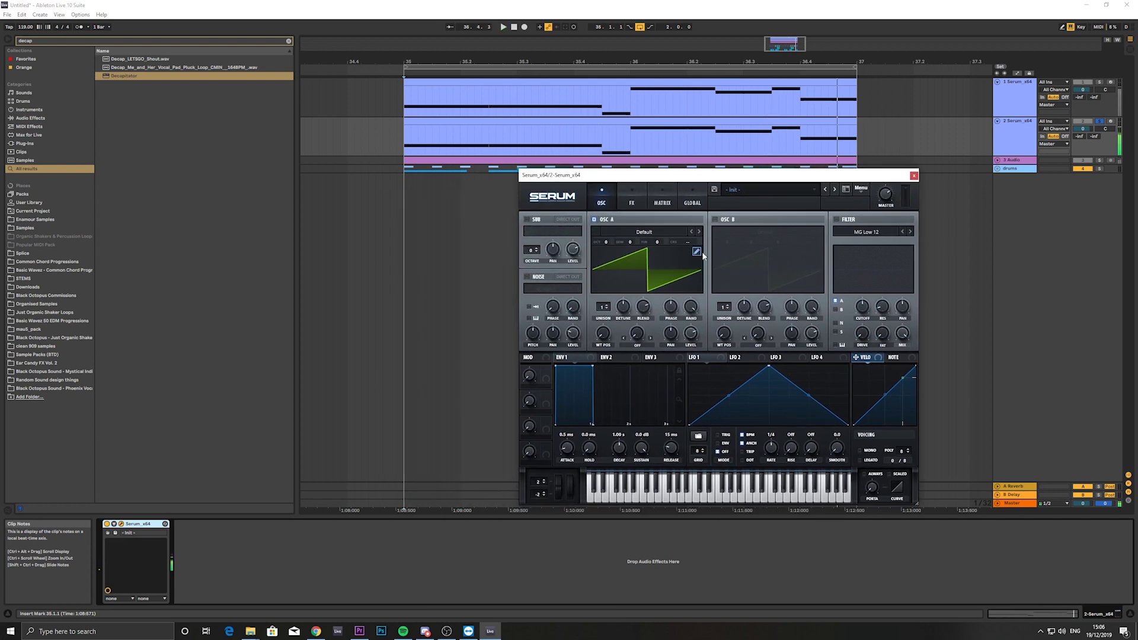
Step: Load Analog_BD_Sin into oscillator A, raise its WT POS, and play the loop
click(634, 231)
mouse_move(626, 242)
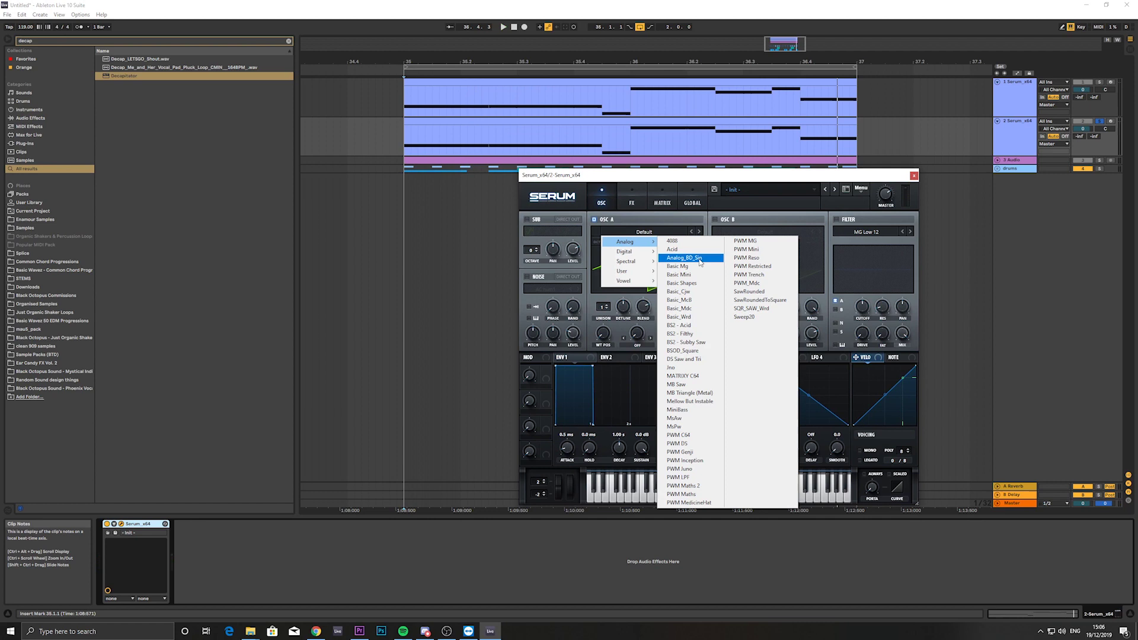
click(689, 258)
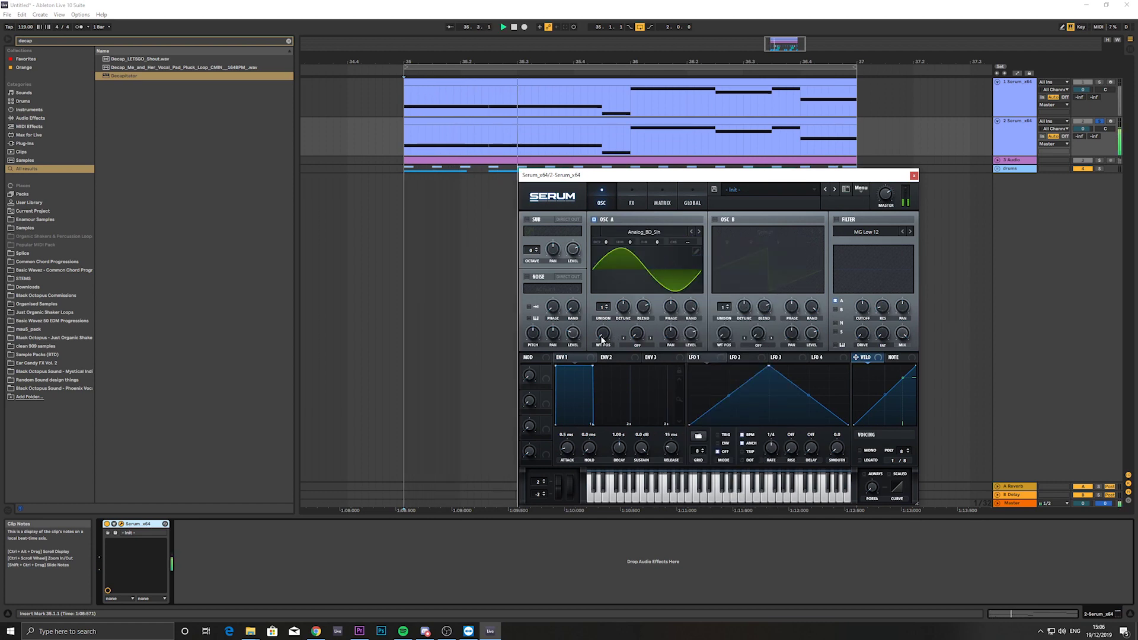
mouse_move(603, 335)
drag(603, 339, 598, 295)
drag(625, 237, 626, 222)
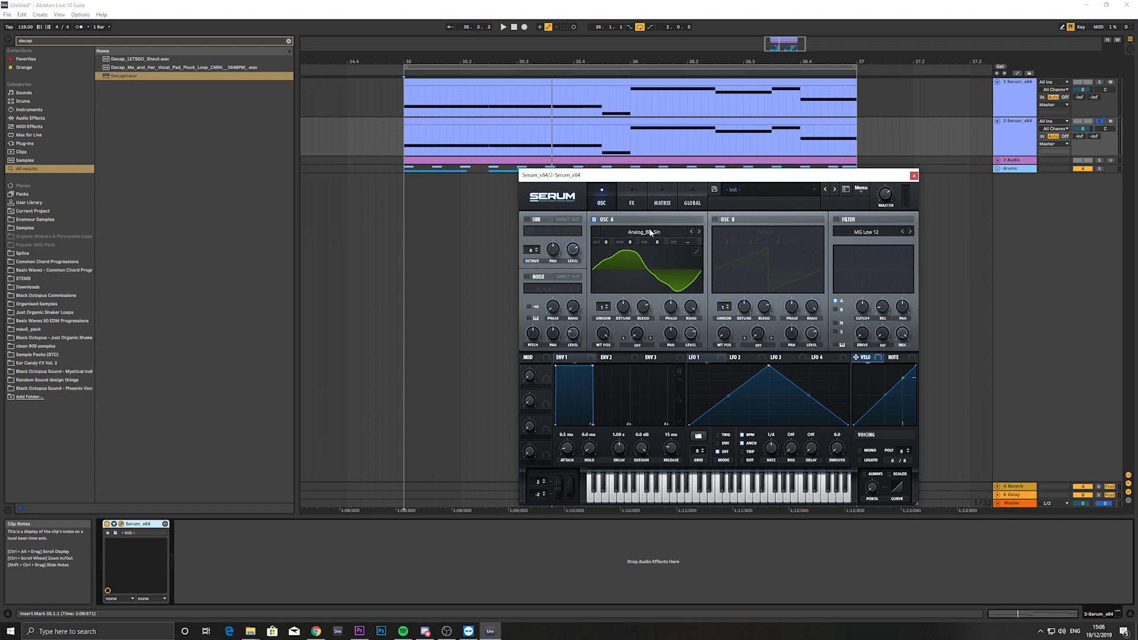
key(space)
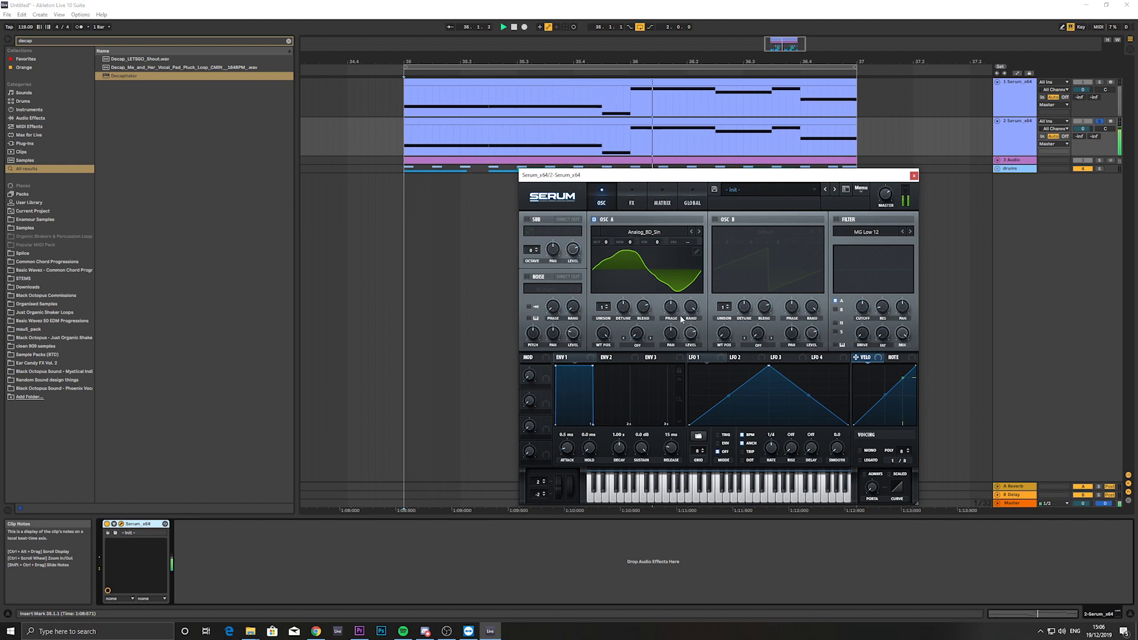
Step: Bend LFO 1 into a steep drop that flattens, assign it to an OSC A knob, and play
drag(770, 366, 663, 356)
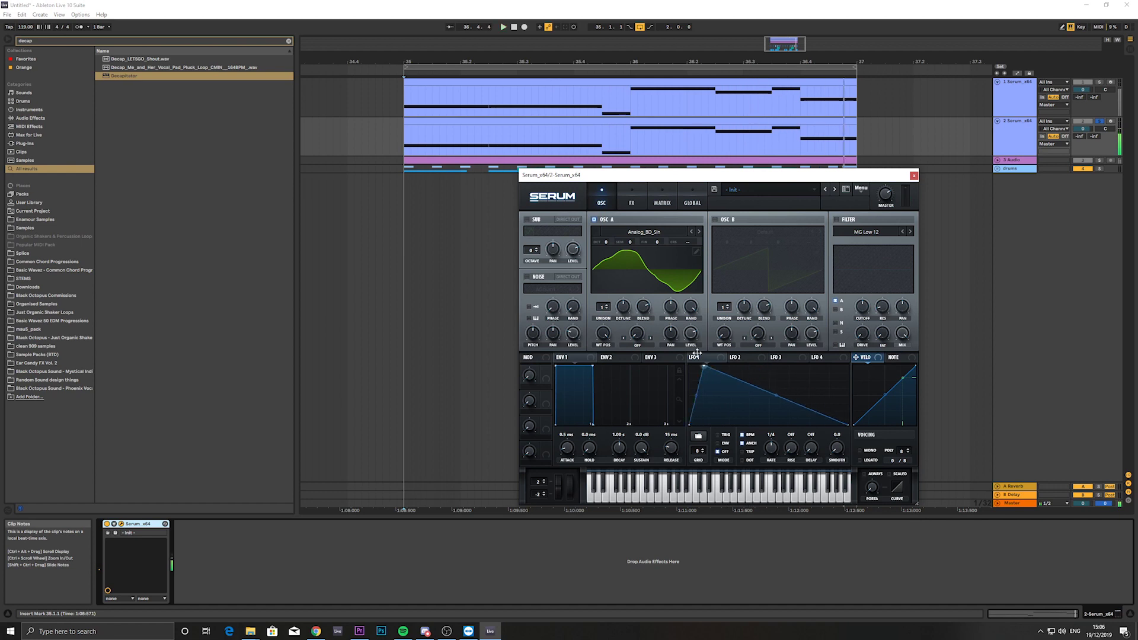
double_click(708, 424)
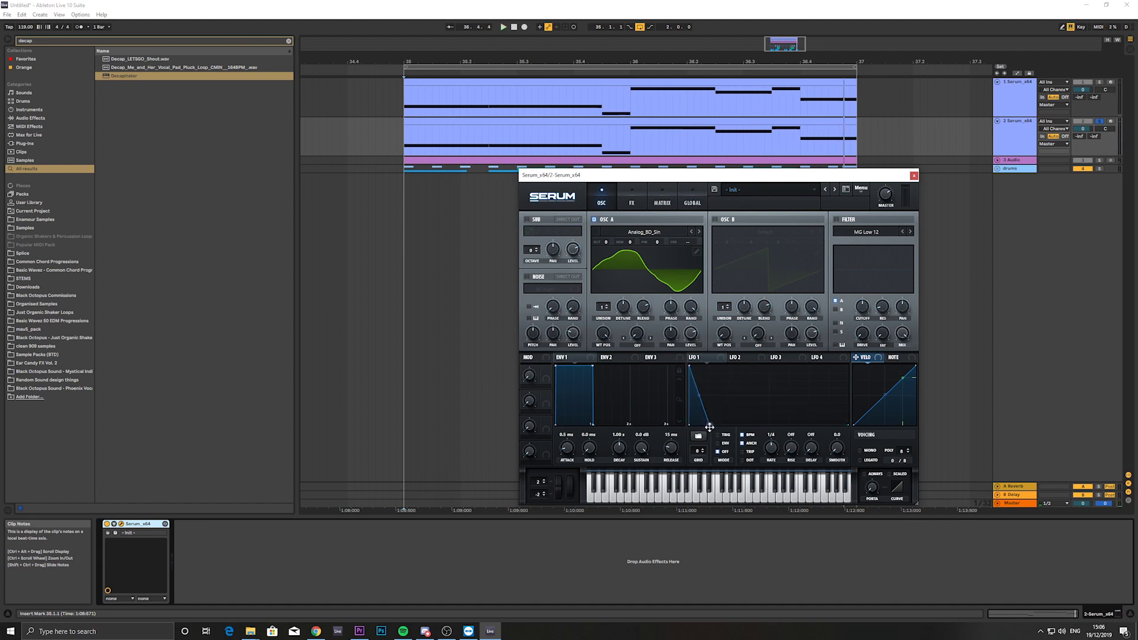
drag(708, 424, 715, 419)
drag(709, 363, 700, 239)
key(space)
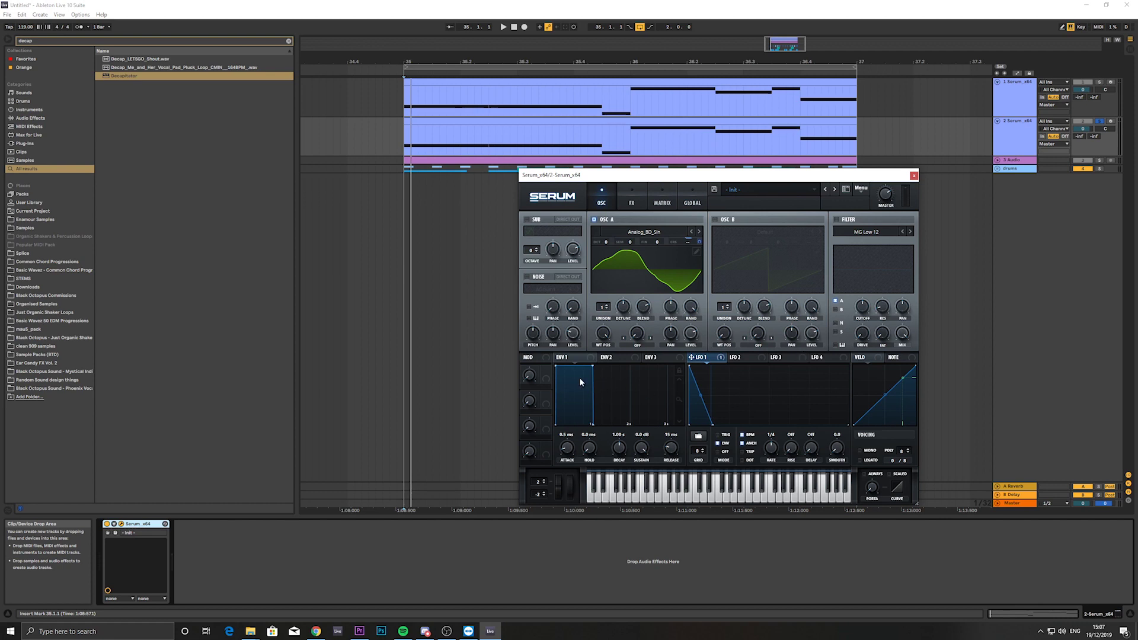
Step: Set the ENV 1 node to a 2.66 s decay and -21.5 dB sustain, then play
drag(592, 367, 644, 407)
key(space)
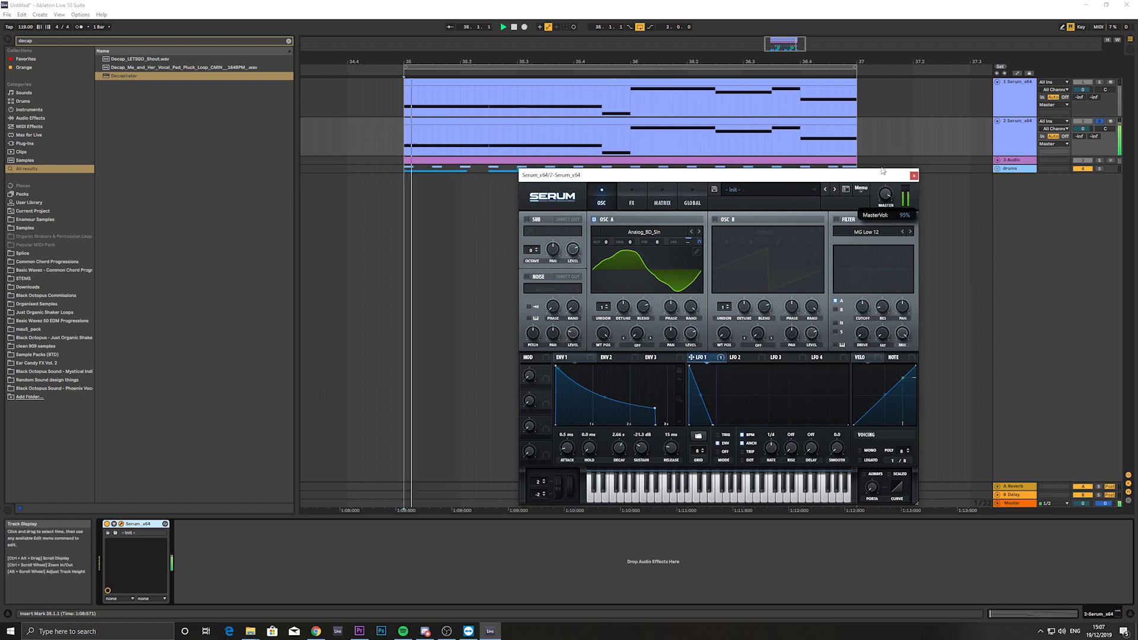
Step: Load Overdrive onto the track from the browser and lower its filter frequency
click(288, 42)
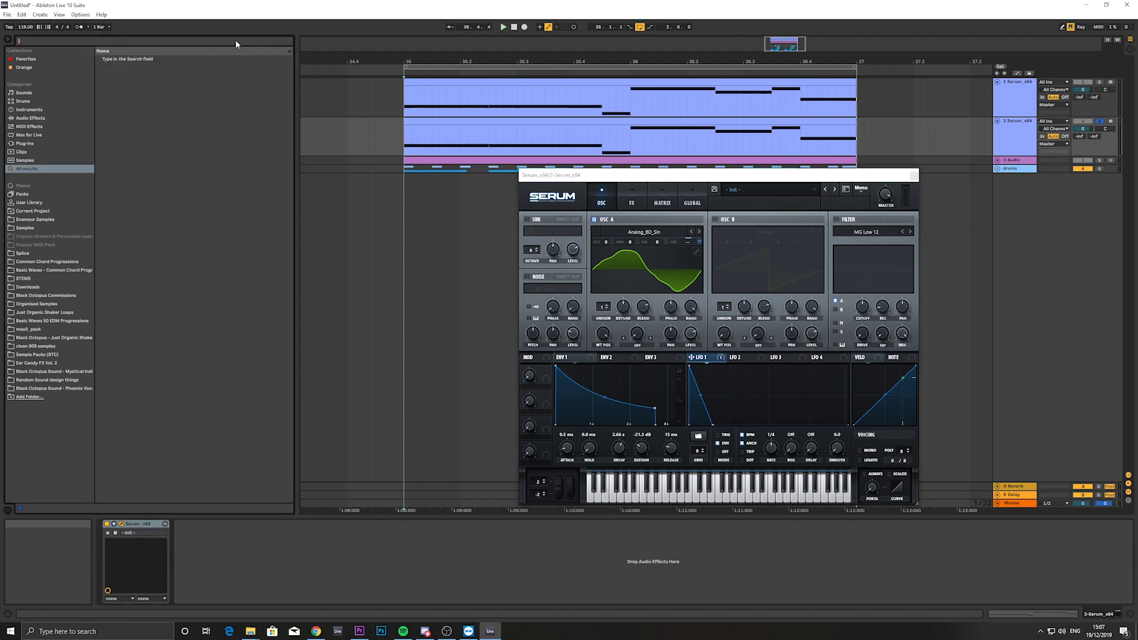
text(over)
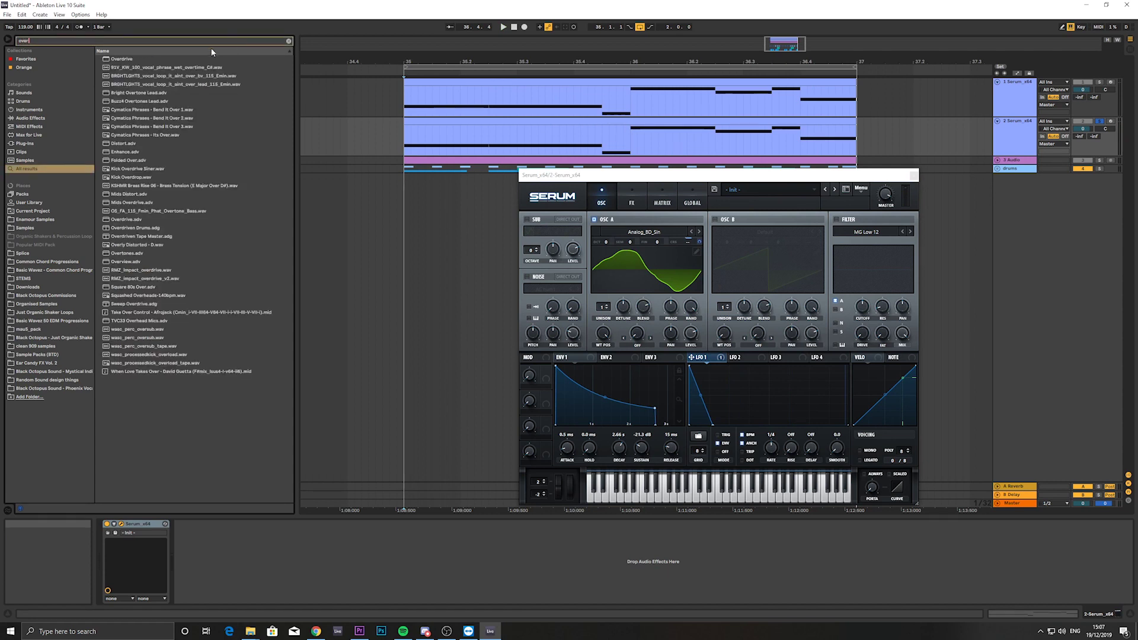
double_click(143, 57)
key(space)
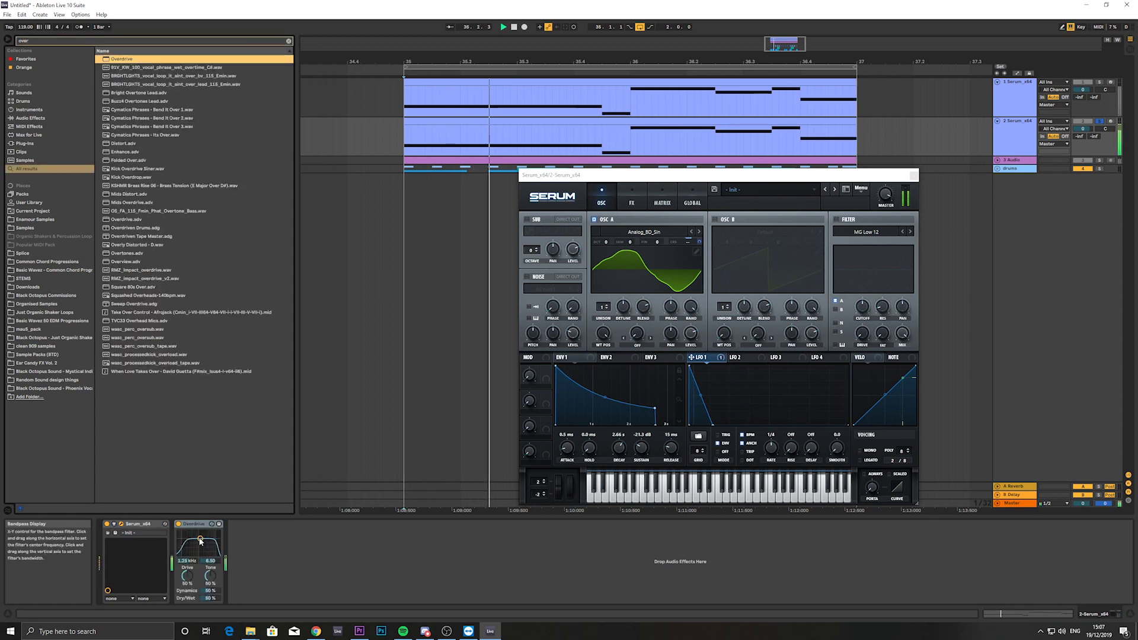
drag(200, 540, 190, 548)
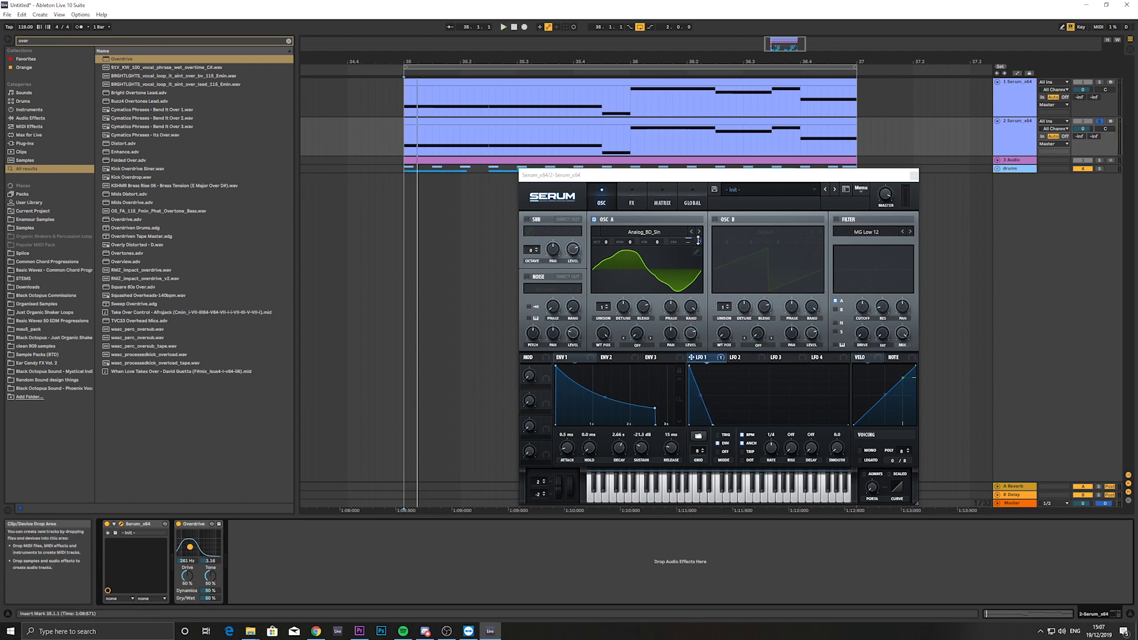
Step: Route LFO 1 to OSC A's coarse pitch, slow it to about 2.9 Hz, and extend its curve
drag(698, 238, 698, 252)
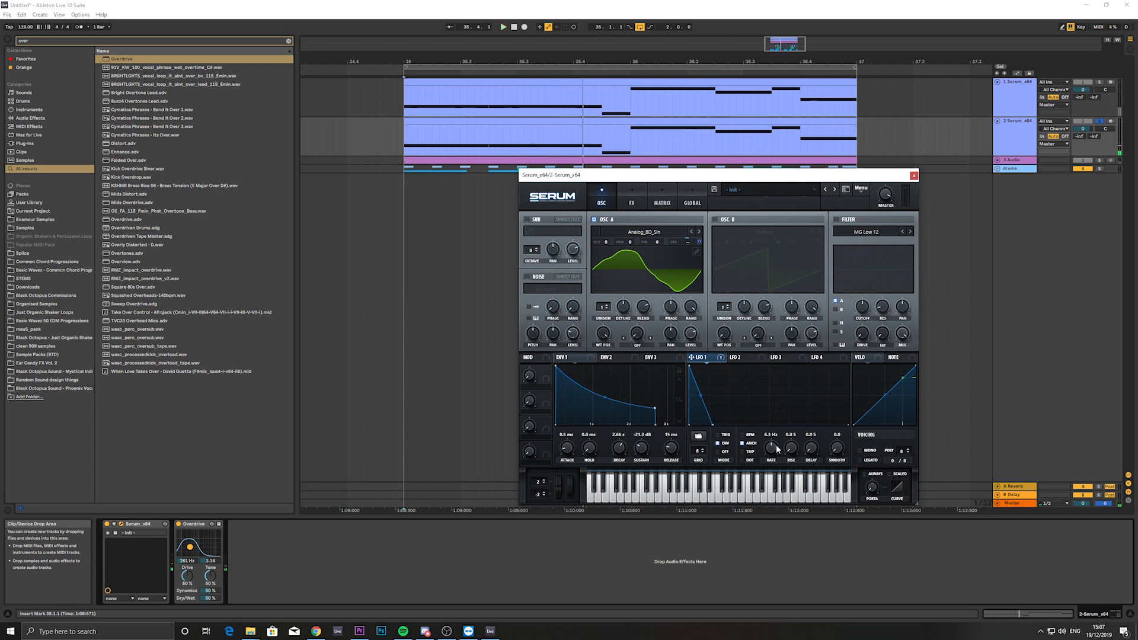
drag(776, 453, 777, 461)
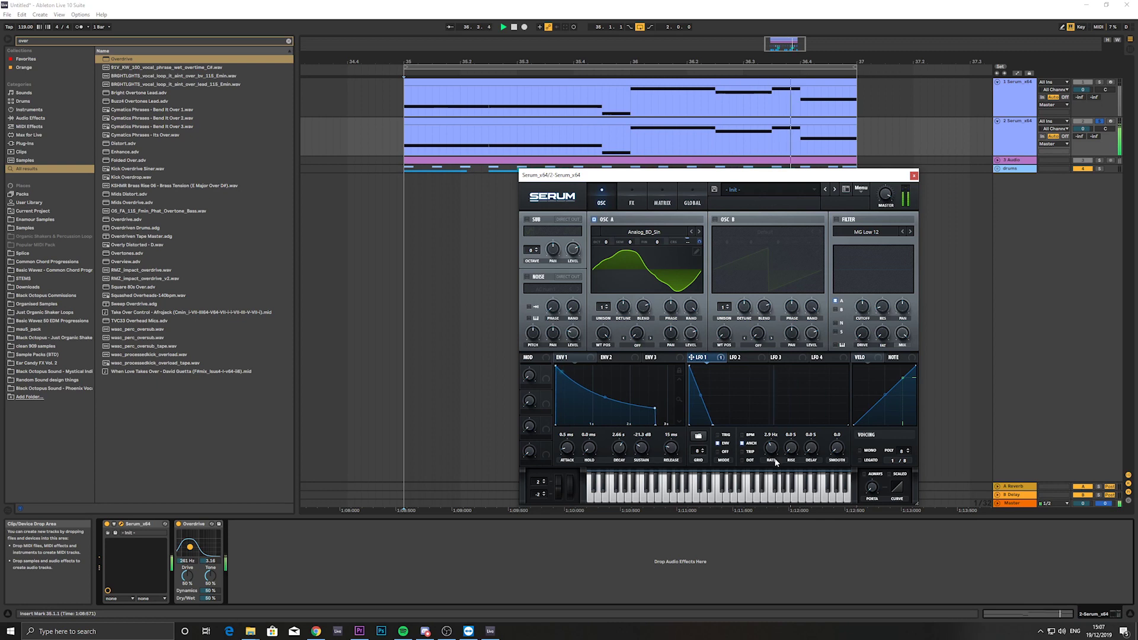
mouse_move(712, 424)
mouse_down()
mouse_move(749, 426)
mouse_move(714, 441)
mouse_up()
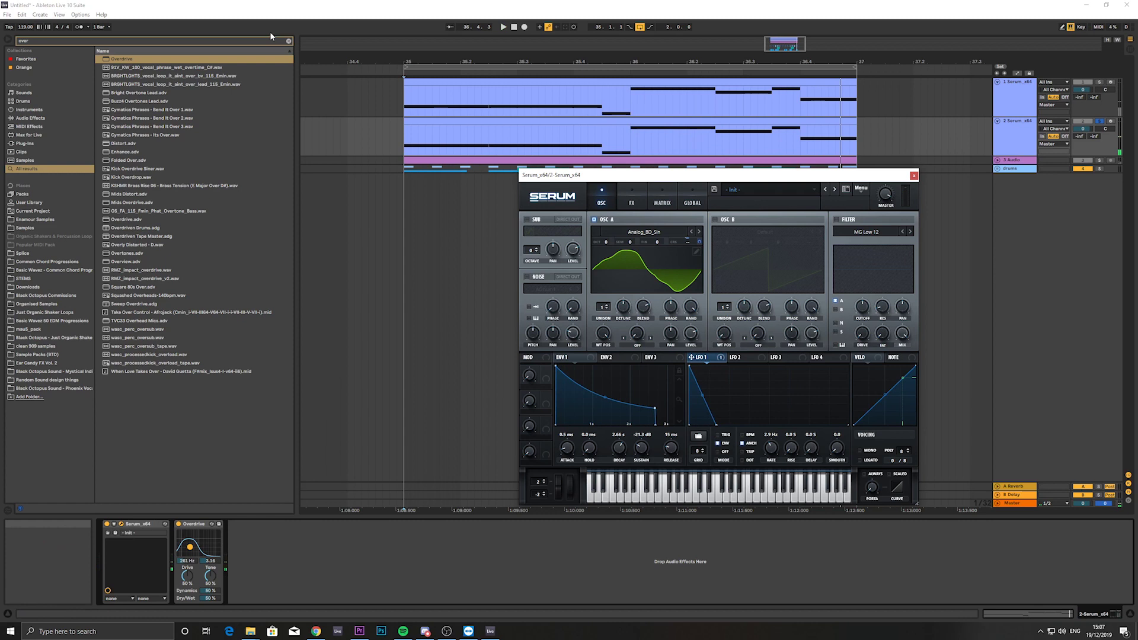
Step: Add Saturator after Overdrive with Drive near 6.9 dB and Output turned down
click(290, 42)
text(sat)
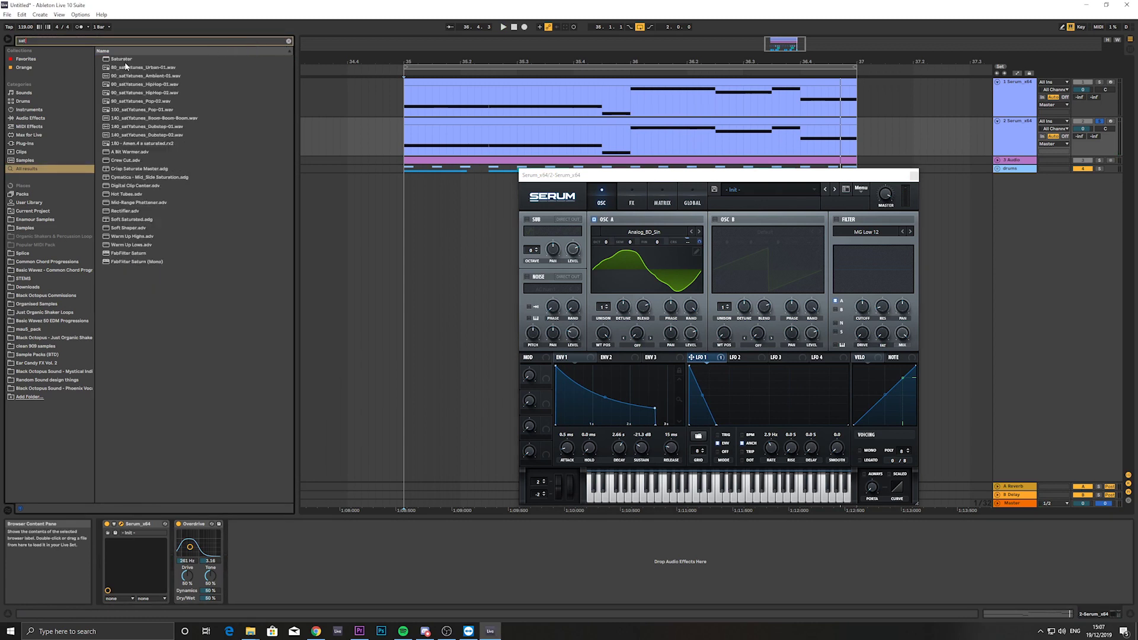
double_click(125, 59)
drag(239, 545, 239, 524)
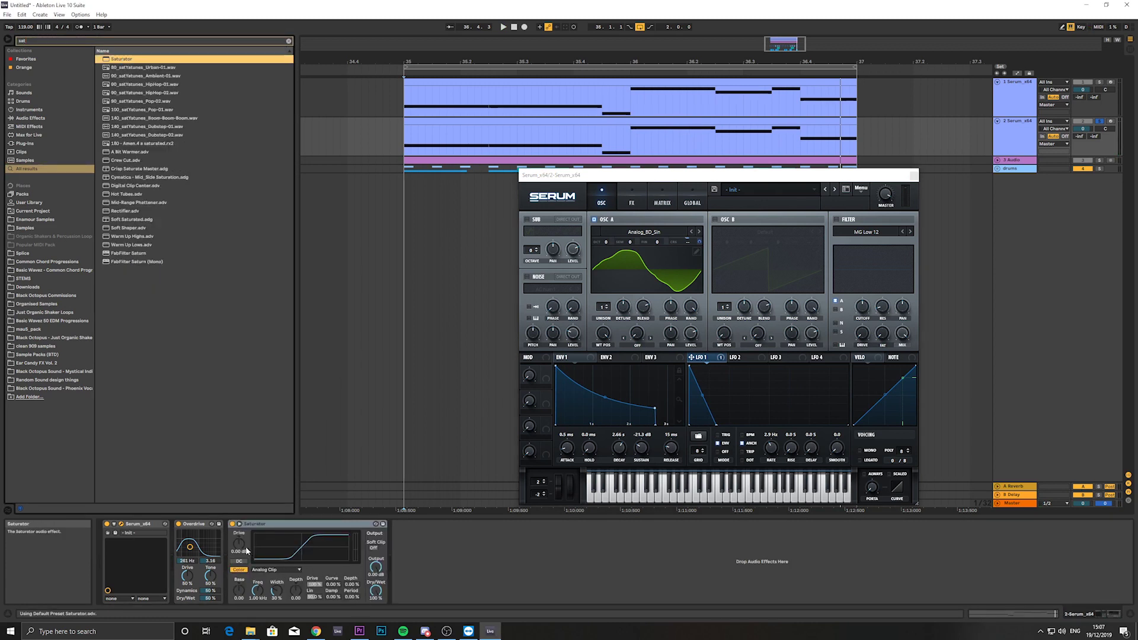
key(space)
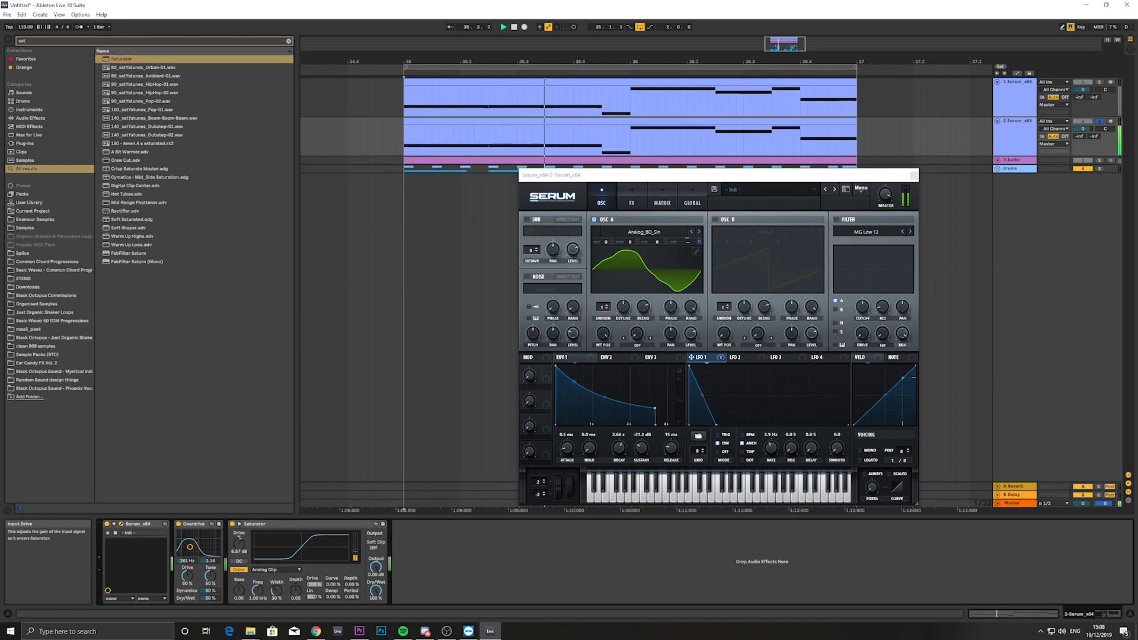
drag(377, 566, 376, 587)
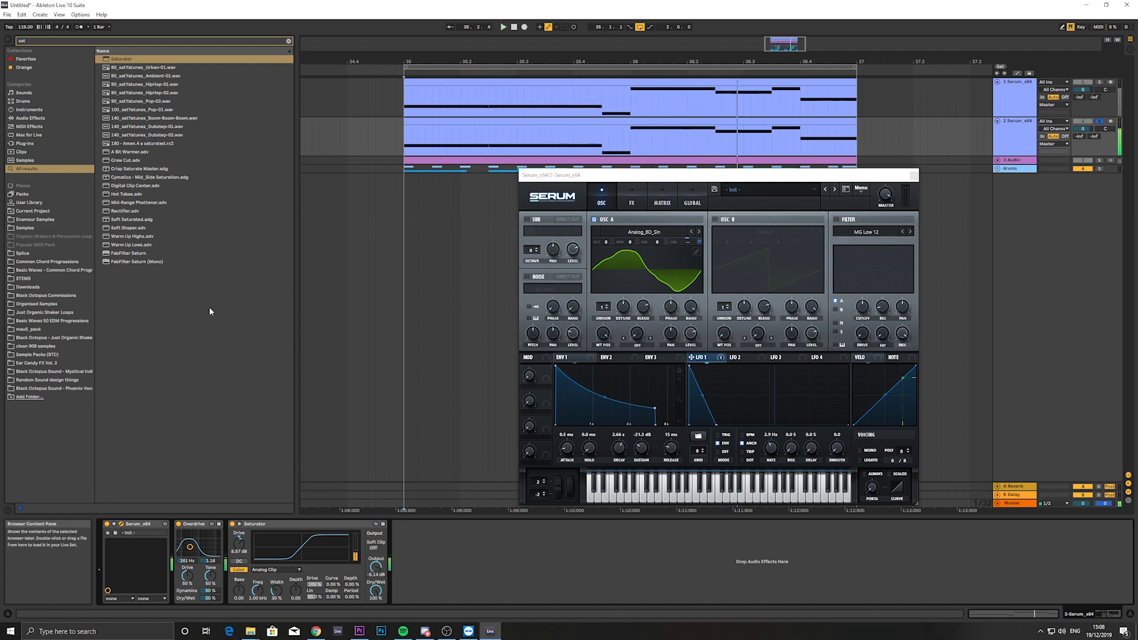
Step: Add EQ Eight after Saturator, boost band 1, then dip and readjust band 2
click(290, 42)
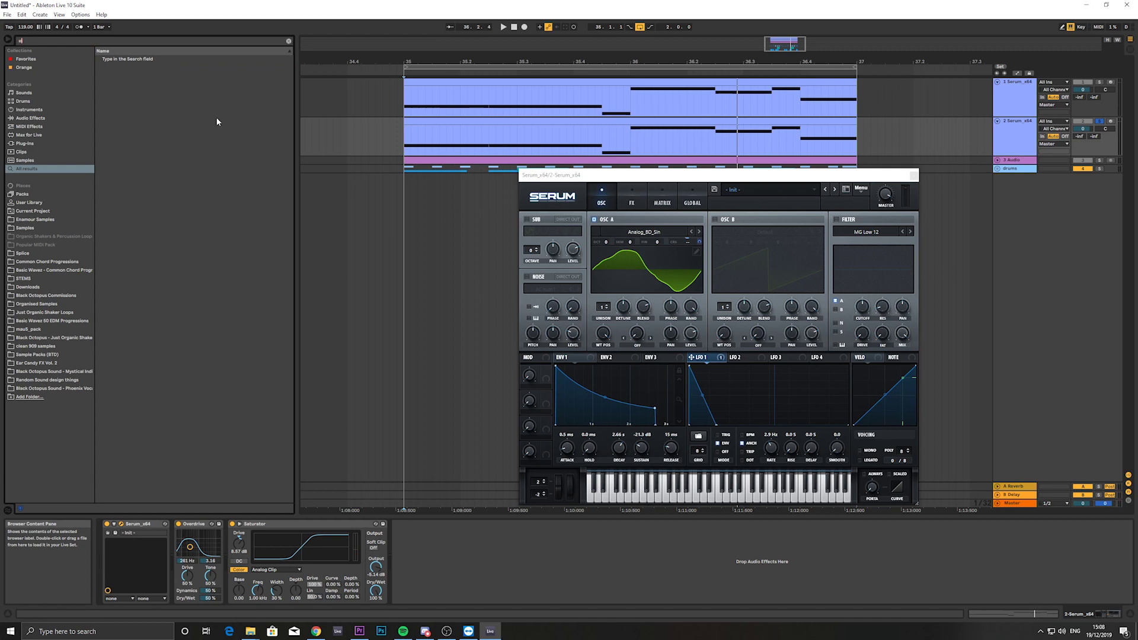
text(eq)
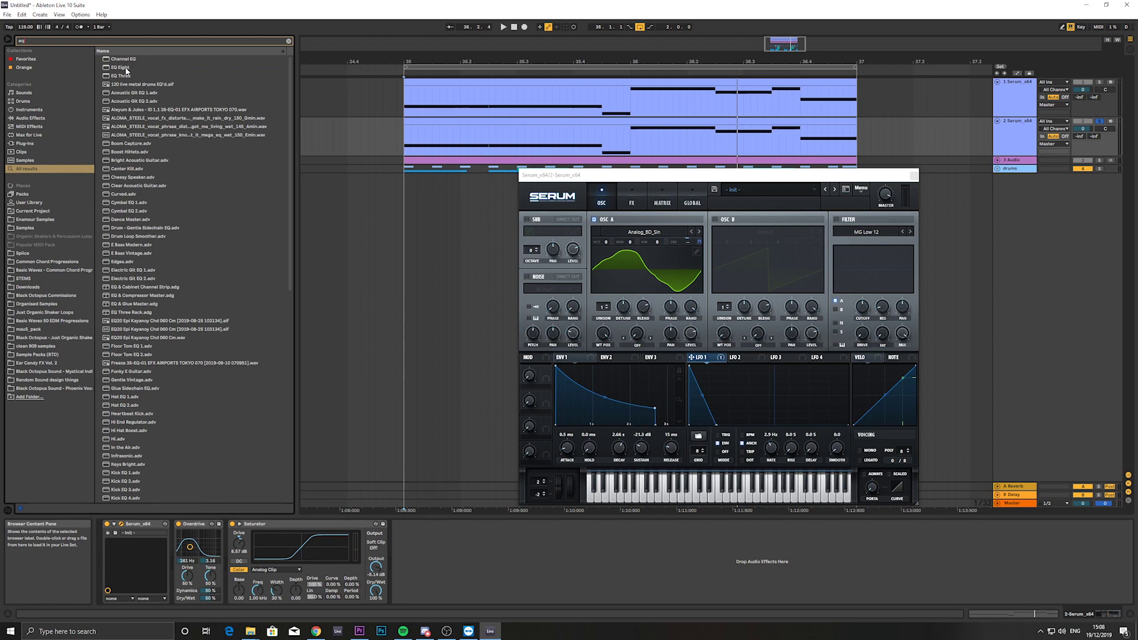
drag(125, 69, 444, 545)
key(space)
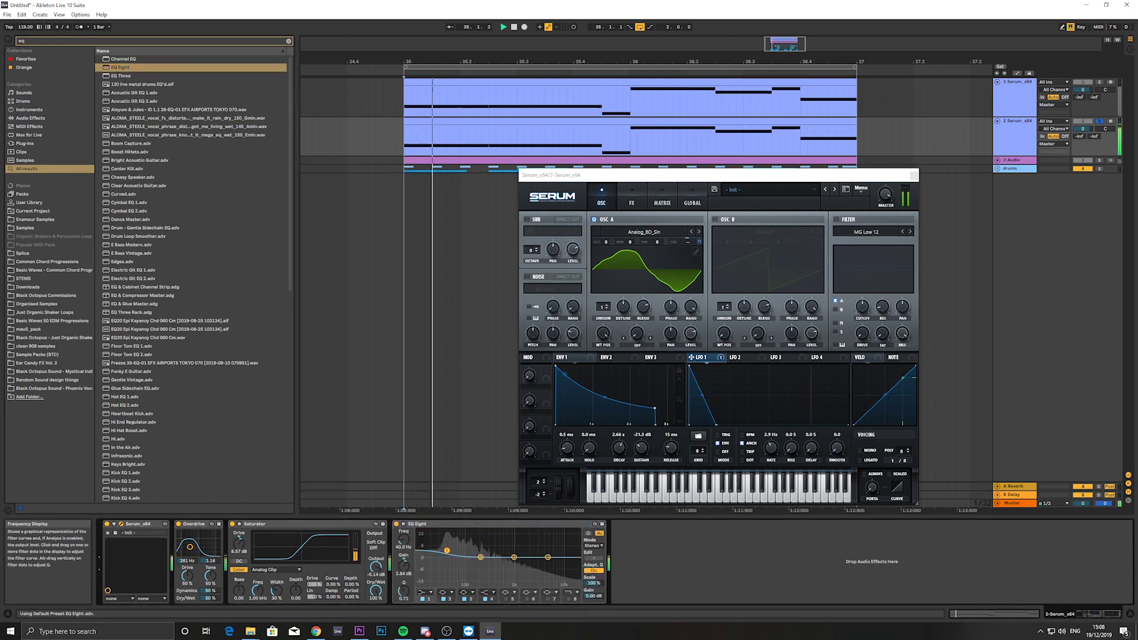
mouse_move(441, 559)
mouse_down()
mouse_move(464, 545)
mouse_move(479, 562)
mouse_up()
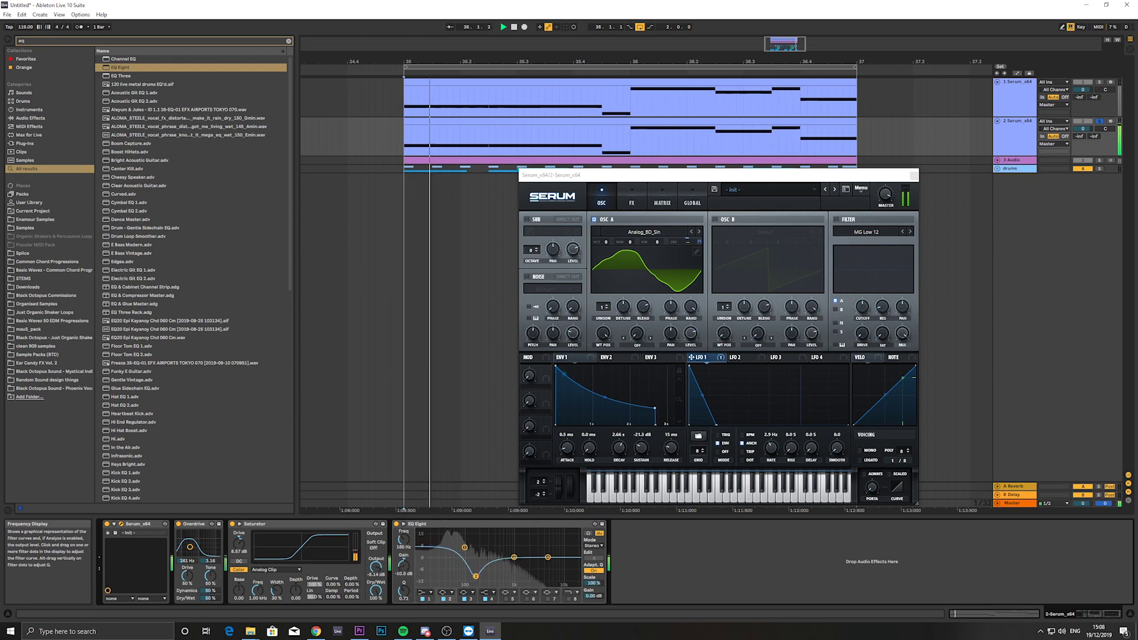
mouse_move(479, 563)
mouse_down()
mouse_move(486, 569)
mouse_move(484, 535)
mouse_move(471, 566)
mouse_up()
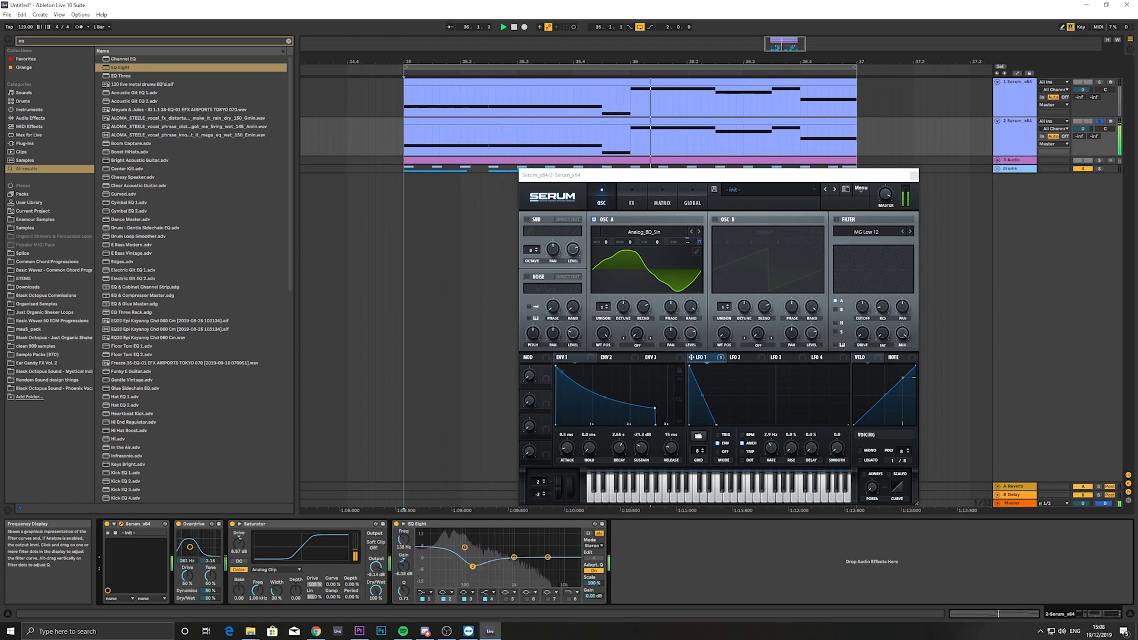
mouse_move(473, 567)
mouse_down()
mouse_move(476, 556)
mouse_move(512, 557)
mouse_up()
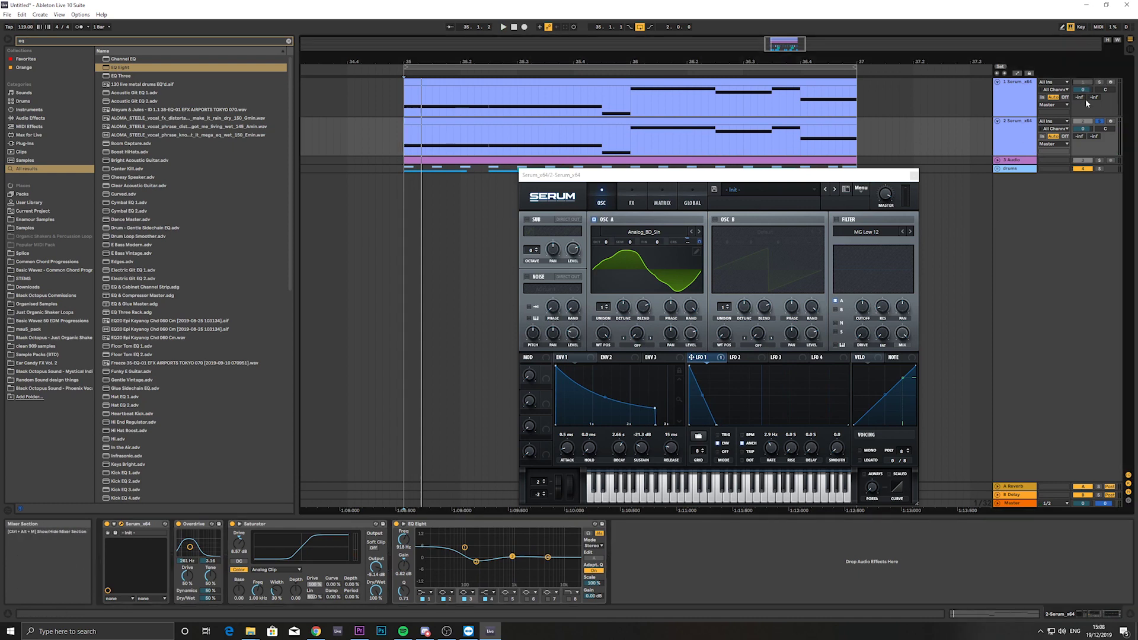
Step: Play and stop the chain, then move Overdrive's filter band to about 212 Hz
key(space)
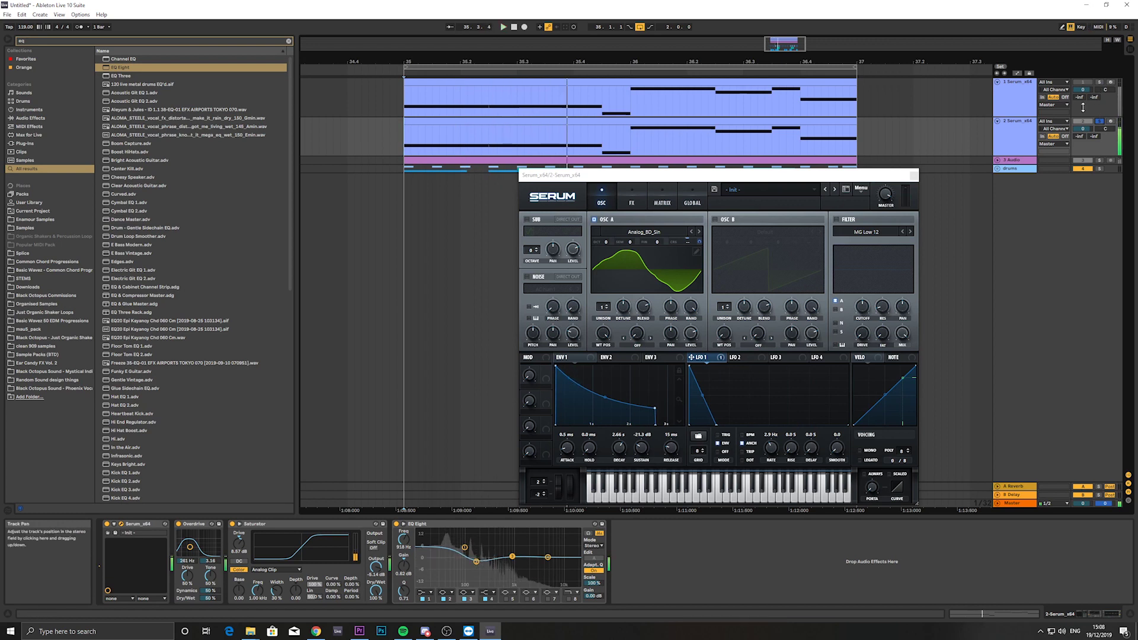
key(space)
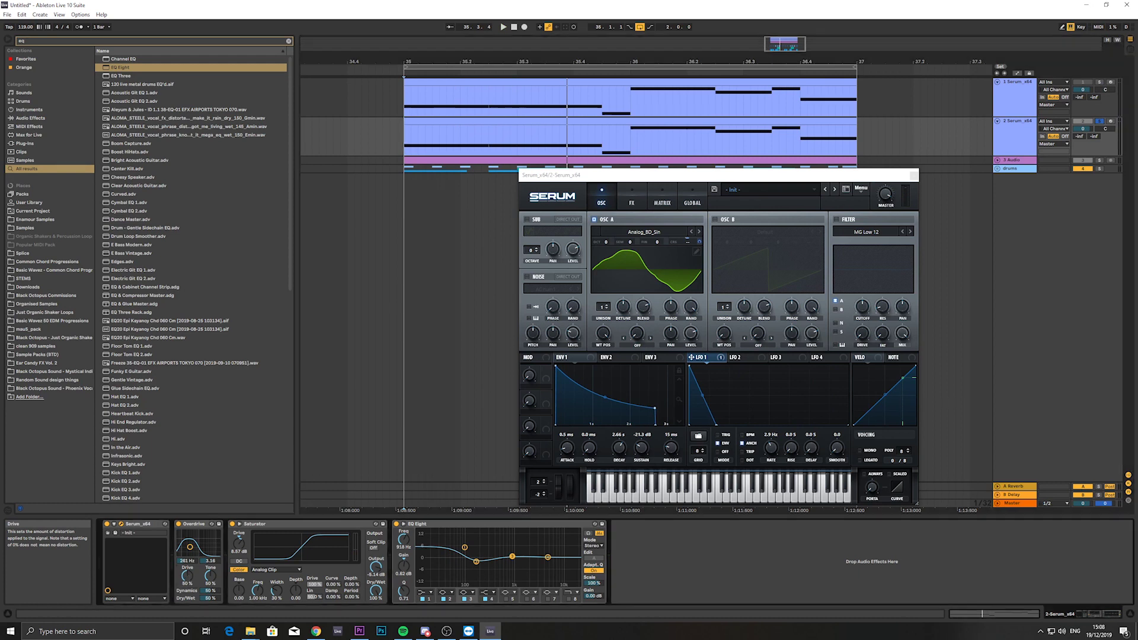
key(space)
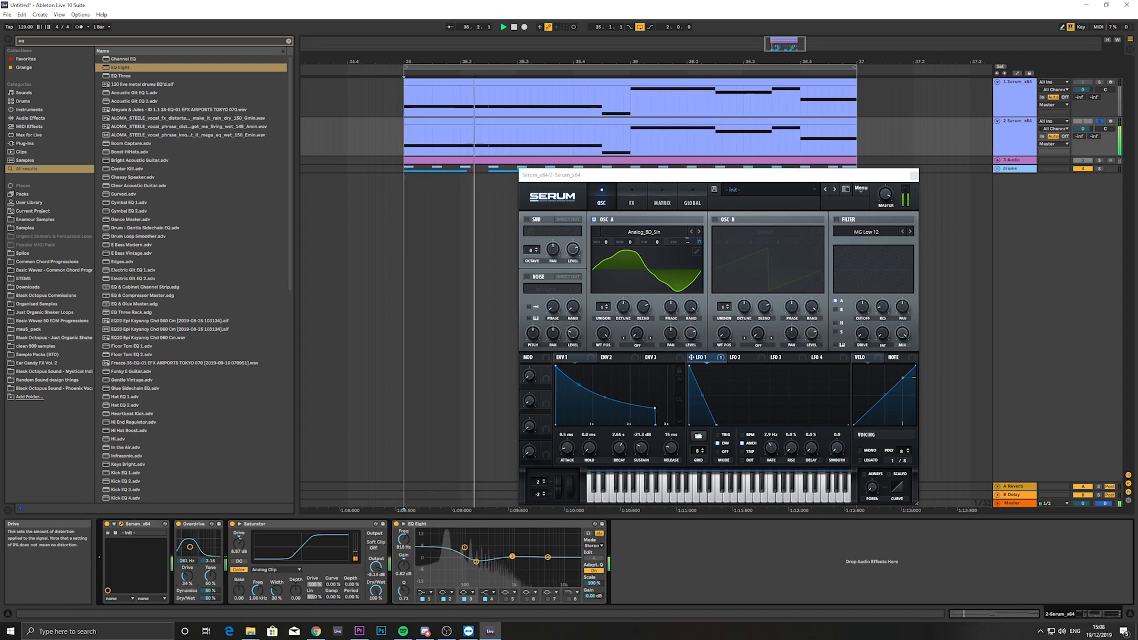
drag(188, 552, 188, 548)
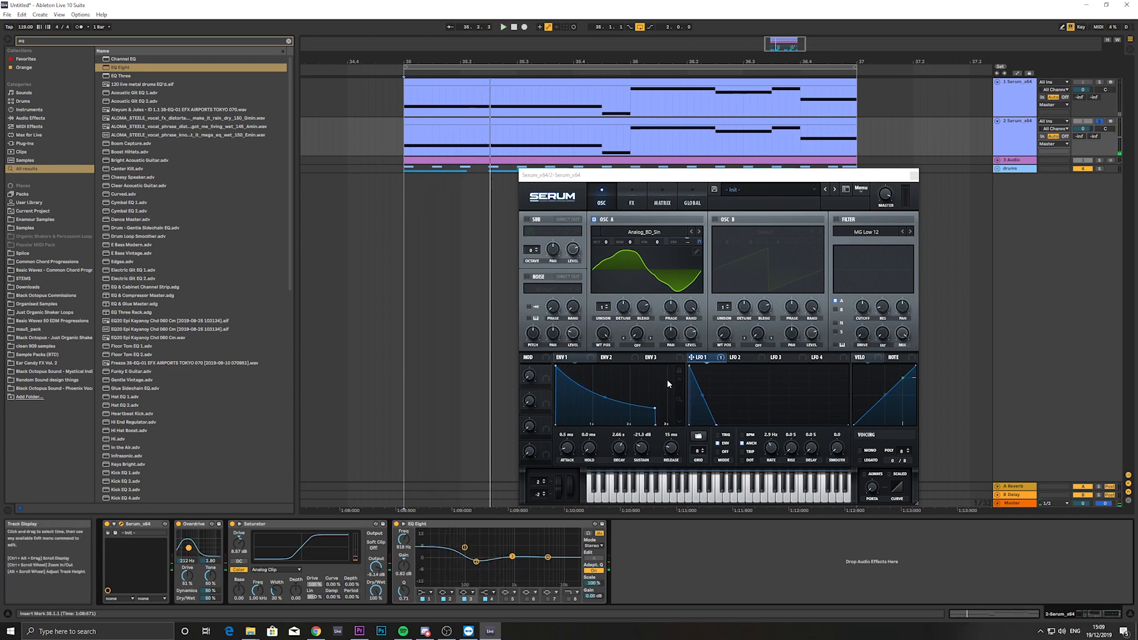
Step: Load Basic Shapes into oscillator A with WT POS 3 for a triangle wave, and audition it
click(623, 234)
mouse_move(626, 242)
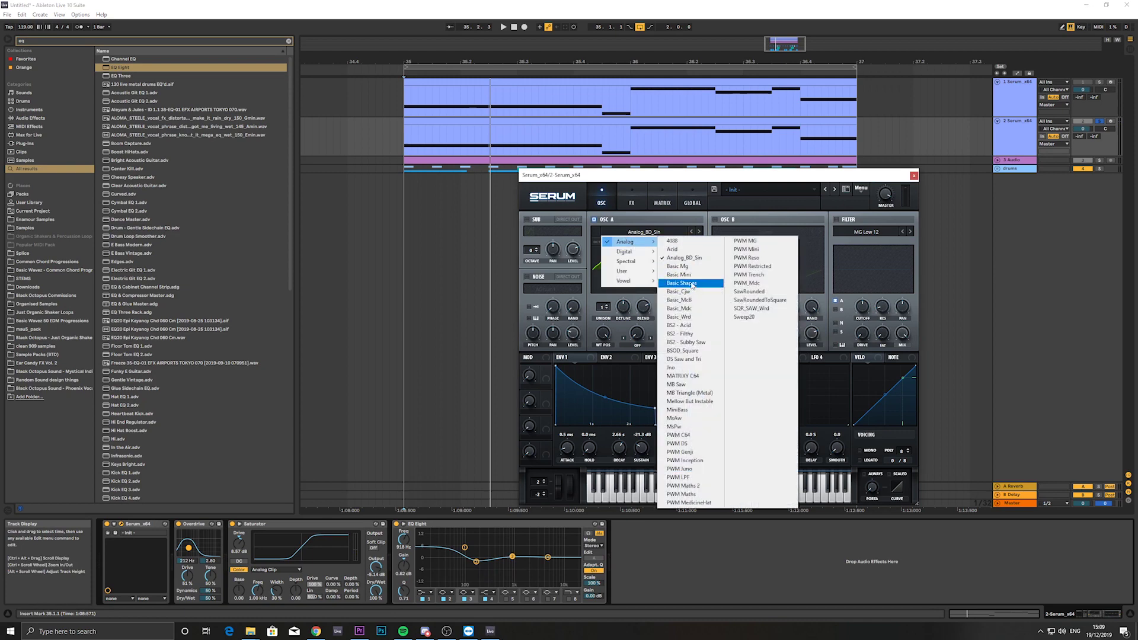
click(696, 284)
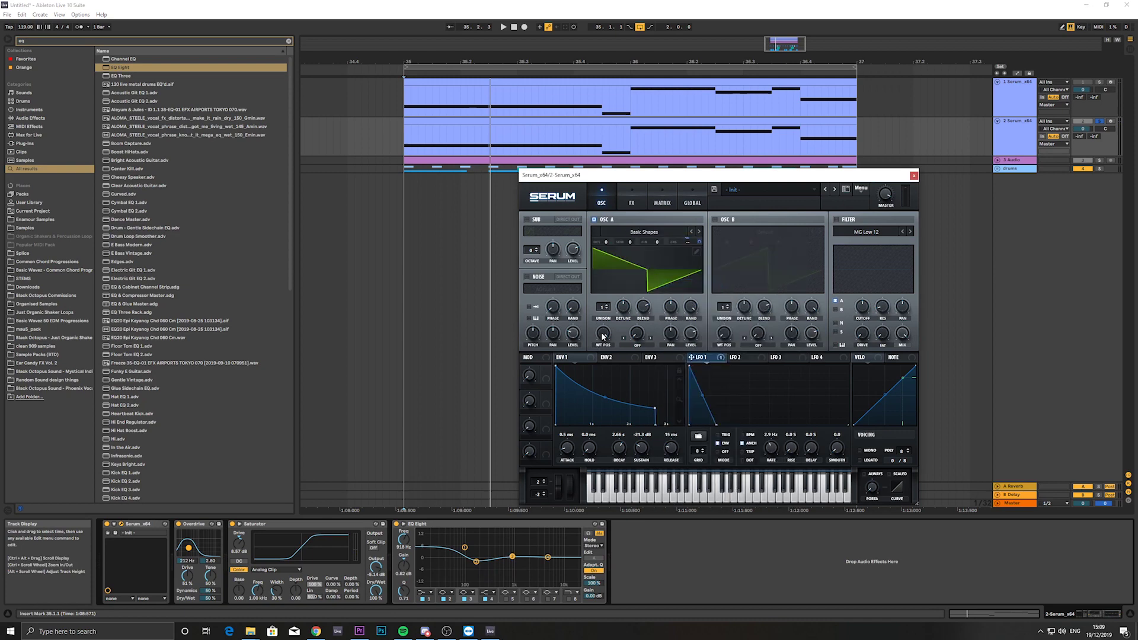
drag(603, 337, 600, 402)
key(space)
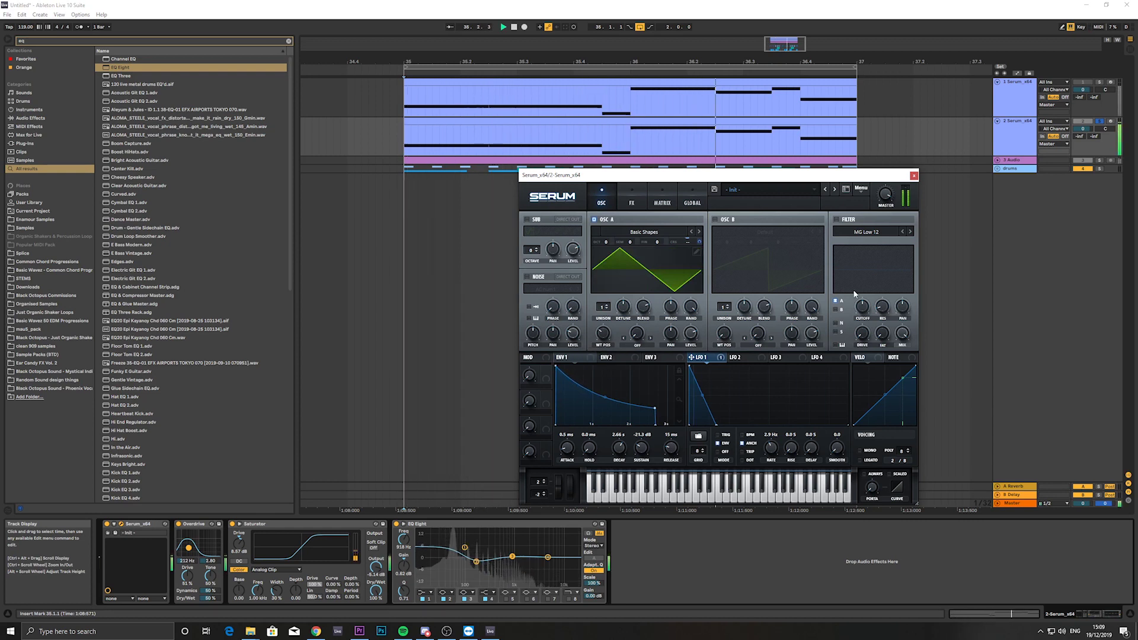
key(space)
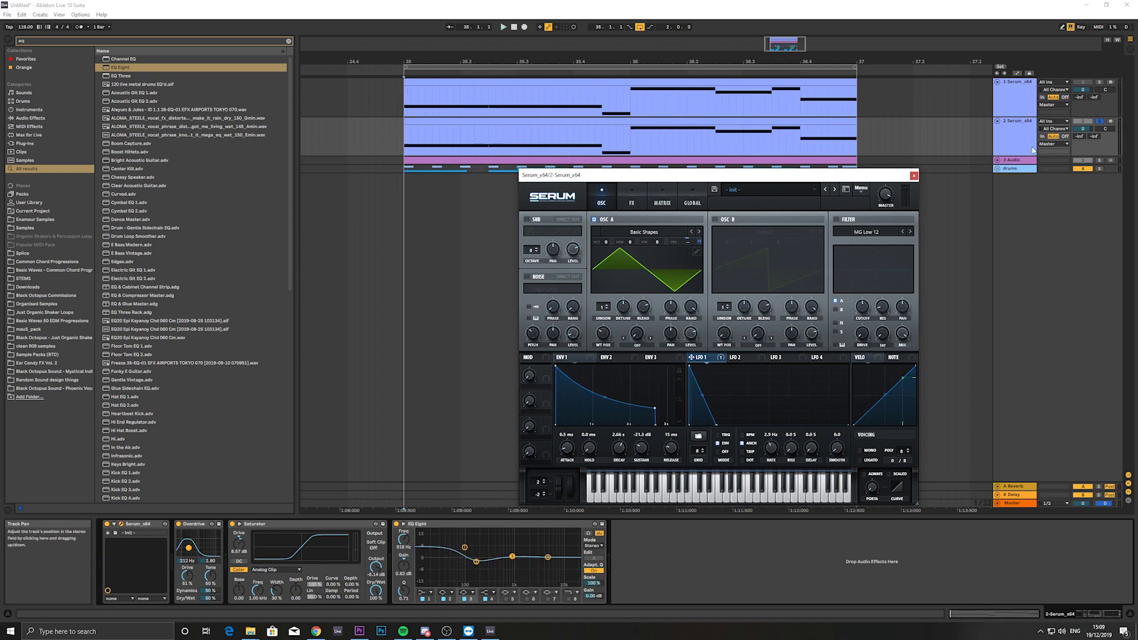
Step: Solo the duplicated Serum track and play its Basic Shapes triangle tone
click(1020, 146)
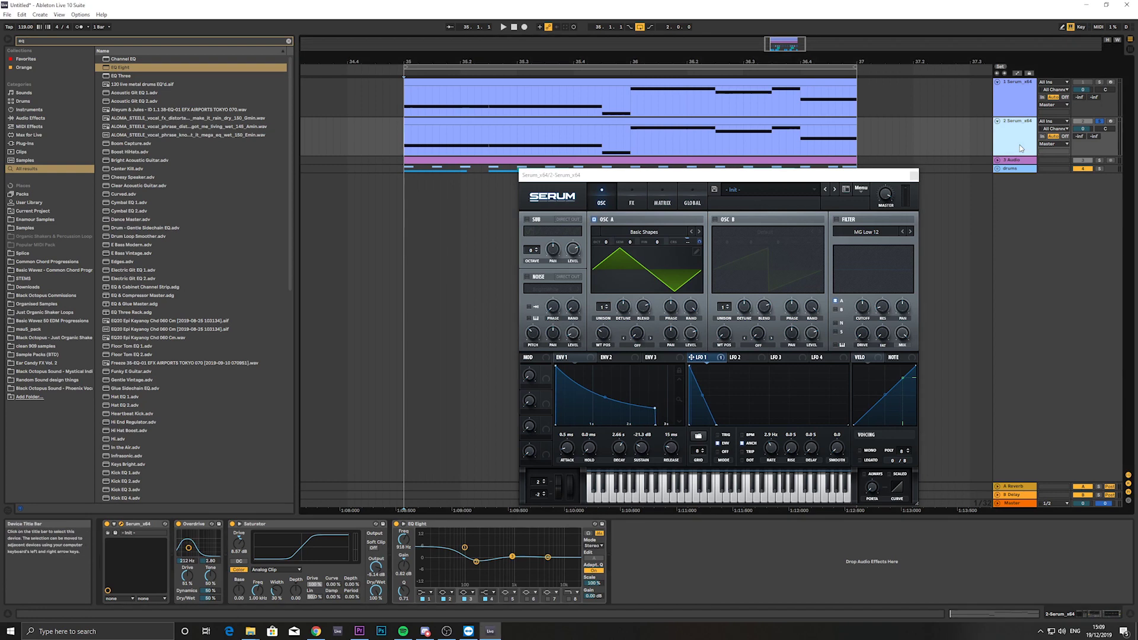
click(1101, 122)
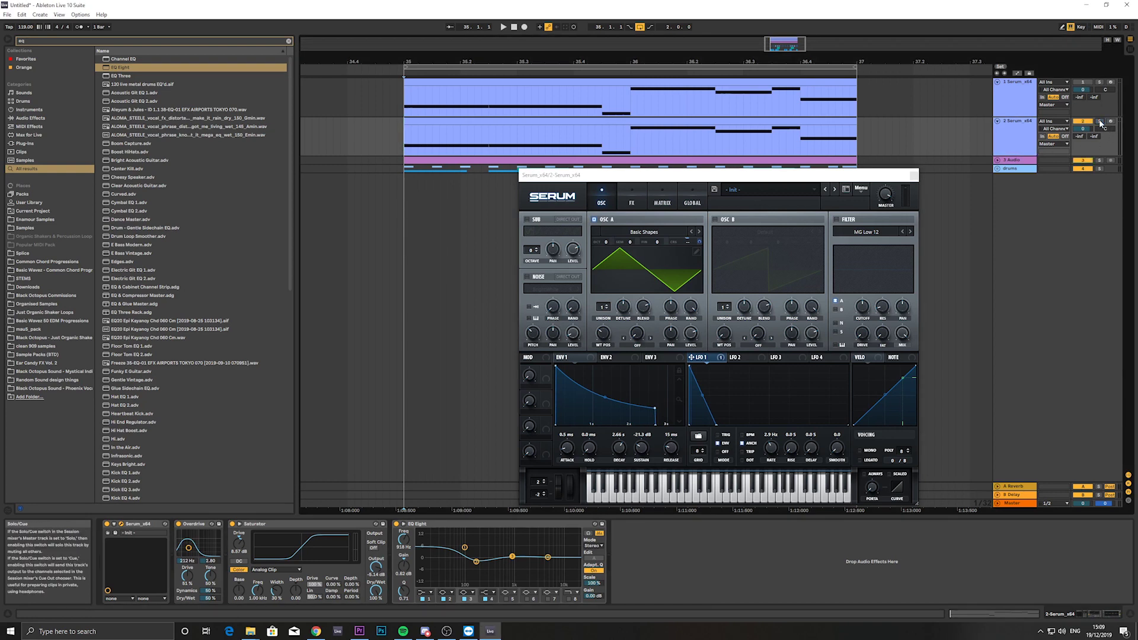
key(space)
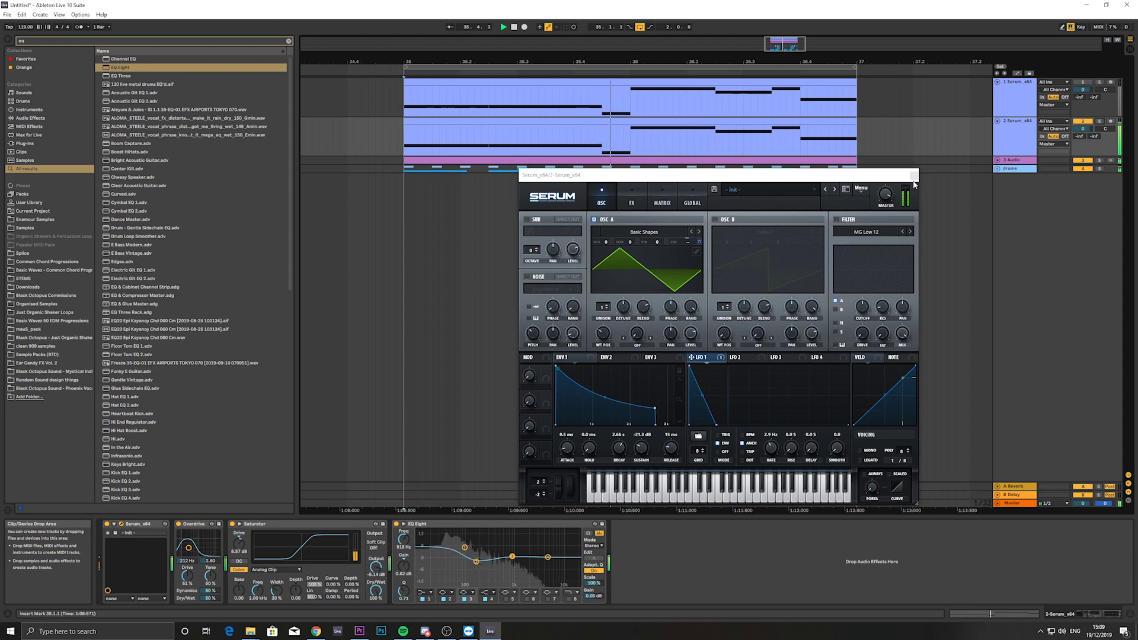